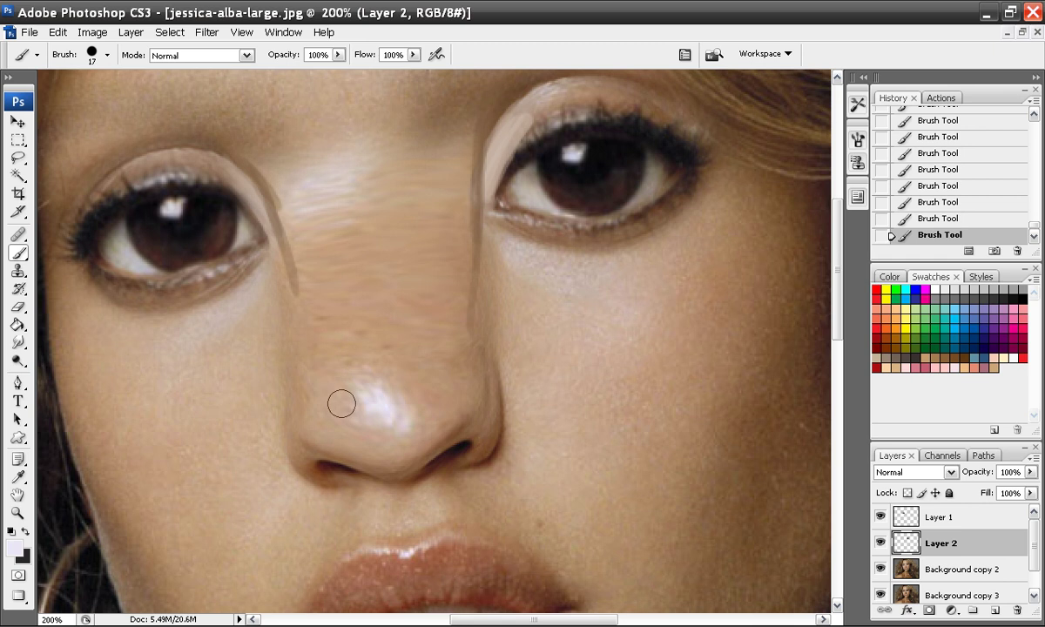
Step: Undo the last stroke, paint a pale highlight on the nose tip with a soft 31 px brush, and cover the old highlight in sampled skin tone
{"action": "key", "text": "ctrl+z"}
{"action": "right_click", "coordinate": [382, 369]}
{"action": "left_click", "coordinate": [514, 484]}
{"action": "left_click", "coordinate": [427, 394]}
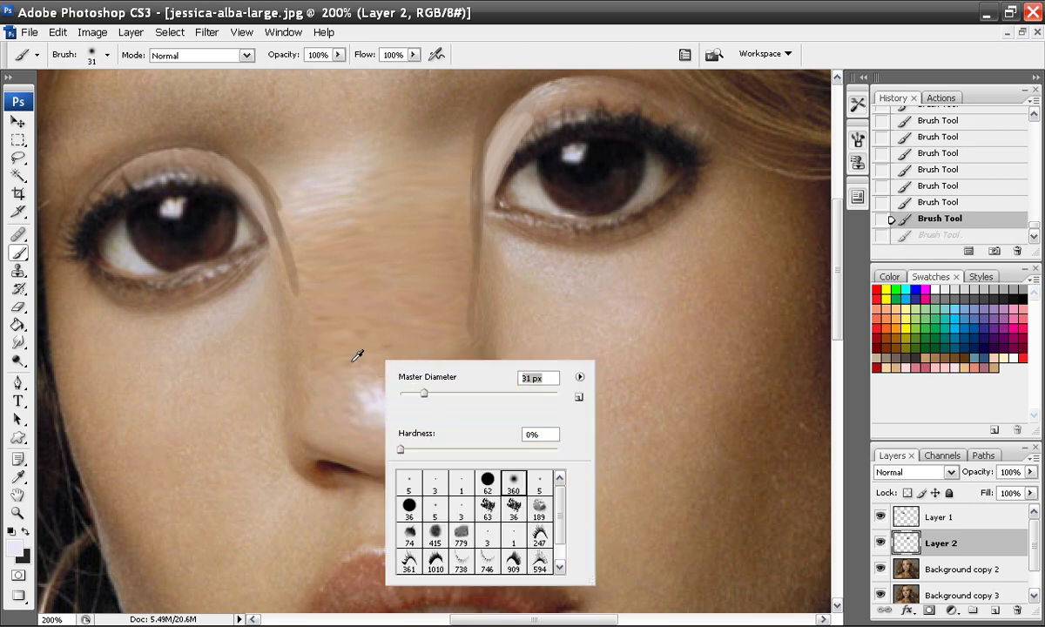
{"action": "key", "text": "Return"}
{"action": "mouse_move", "coordinate": [345, 373]}
{"action": "left_mouse_down"}
{"action": "mouse_move", "coordinate": [347, 410]}
{"action": "mouse_move", "coordinate": [327, 303]}
{"action": "left_mouse_up"}
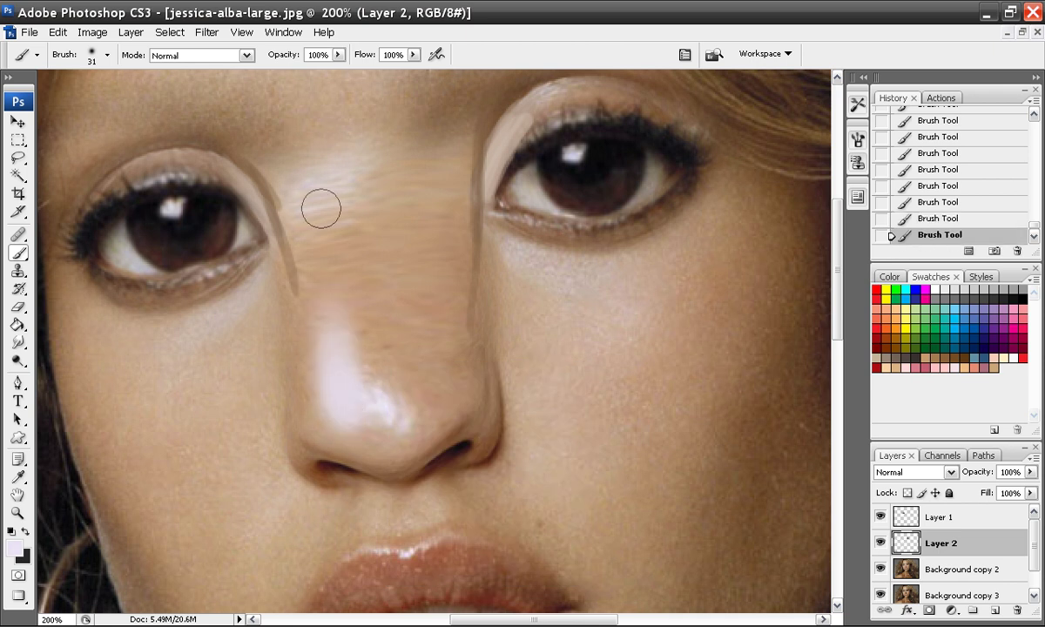
{"action": "left_click", "coordinate": [352, 320], "text": "alt"}
{"action": "left_click_drag", "start_coordinate": [362, 348], "coordinate": [393, 411]}
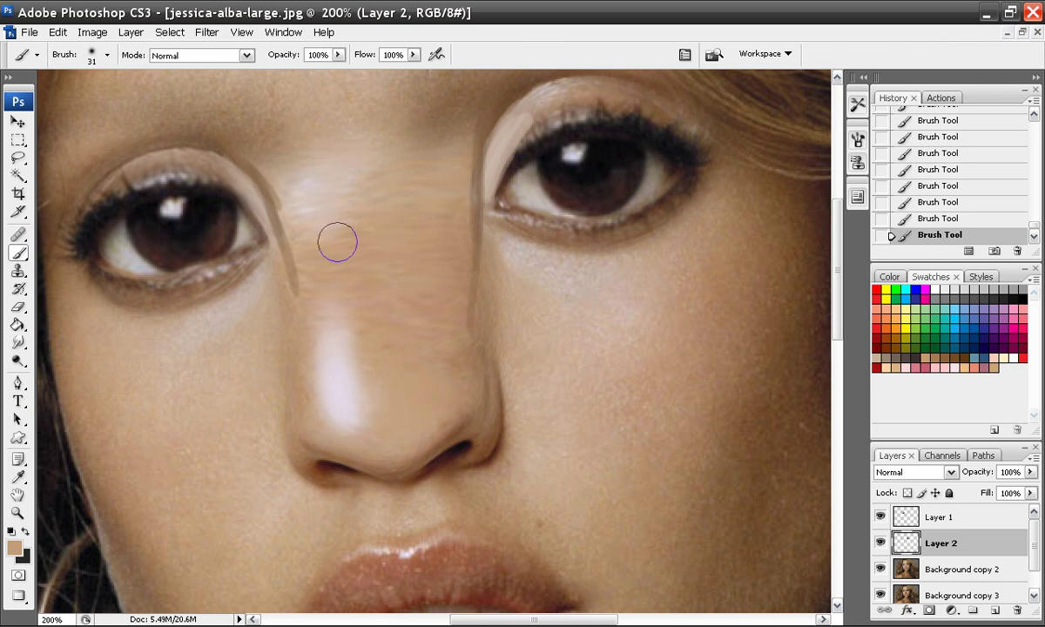
Step: Paint a sampled brown shadow down the right side of the nose, from the brow toward the nostril
{"action": "left_click_drag", "start_coordinate": [441, 203], "coordinate": [379, 310]}
{"action": "left_click", "coordinate": [399, 208], "text": "alt"}
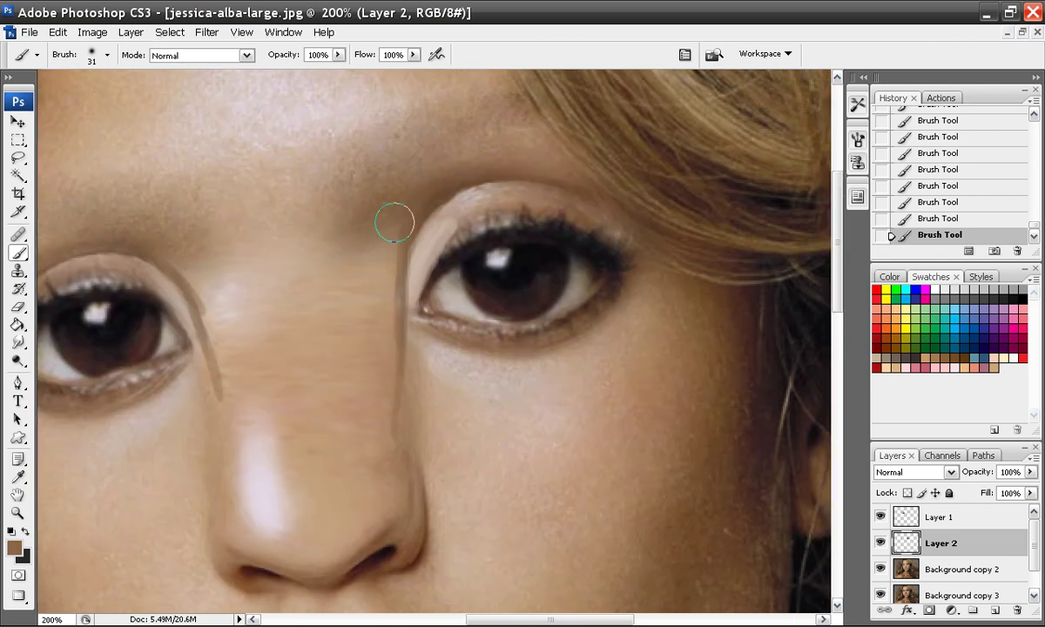
{"action": "left_click_drag", "start_coordinate": [384, 245], "coordinate": [388, 460]}
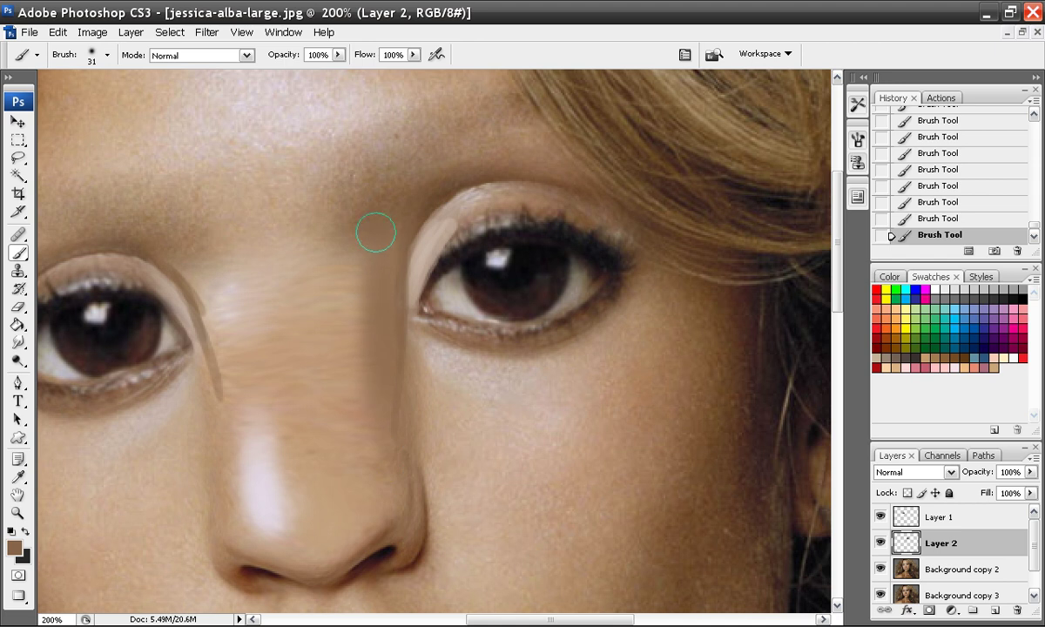
{"action": "mouse_move", "coordinate": [373, 242]}
{"action": "left_mouse_down"}
{"action": "mouse_move", "coordinate": [396, 505]}
{"action": "mouse_move", "coordinate": [369, 528]}
{"action": "mouse_move", "coordinate": [416, 479]}
{"action": "mouse_move", "coordinate": [384, 448]}
{"action": "mouse_move", "coordinate": [381, 315]}
{"action": "mouse_move", "coordinate": [364, 431]}
{"action": "mouse_move", "coordinate": [360, 277]}
{"action": "mouse_move", "coordinate": [342, 413]}
{"action": "left_mouse_up"}
{"action": "left_click_drag", "start_coordinate": [377, 342], "coordinate": [391, 453]}
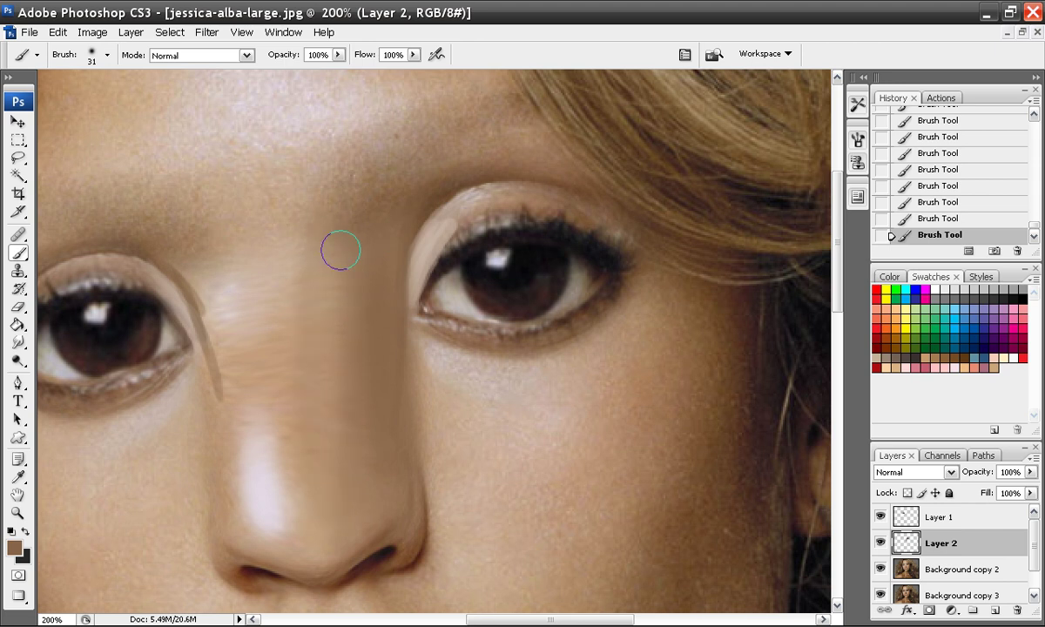
Step: Blend the shading across the nose bridge and brow area using a soft 79 px brush and sampled skin tones
{"action": "right_click", "coordinate": [342, 306]}
{"action": "left_click", "coordinate": [452, 362]}
{"action": "mouse_move", "coordinate": [323, 248]}
{"action": "left_mouse_down"}
{"action": "mouse_move", "coordinate": [315, 460]}
{"action": "mouse_move", "coordinate": [299, 237]}
{"action": "left_mouse_up"}
{"action": "left_click", "coordinate": [257, 278], "text": "alt"}
{"action": "left_click", "coordinate": [268, 177], "text": "alt"}
{"action": "left_click_drag", "start_coordinate": [294, 370], "coordinate": [281, 218]}
{"action": "left_click", "coordinate": [374, 365], "text": "alt"}
{"action": "mouse_move", "coordinate": [357, 298]}
{"action": "left_mouse_down"}
{"action": "mouse_move", "coordinate": [355, 472]}
{"action": "mouse_move", "coordinate": [326, 289]}
{"action": "mouse_move", "coordinate": [330, 307]}
{"action": "left_mouse_up"}
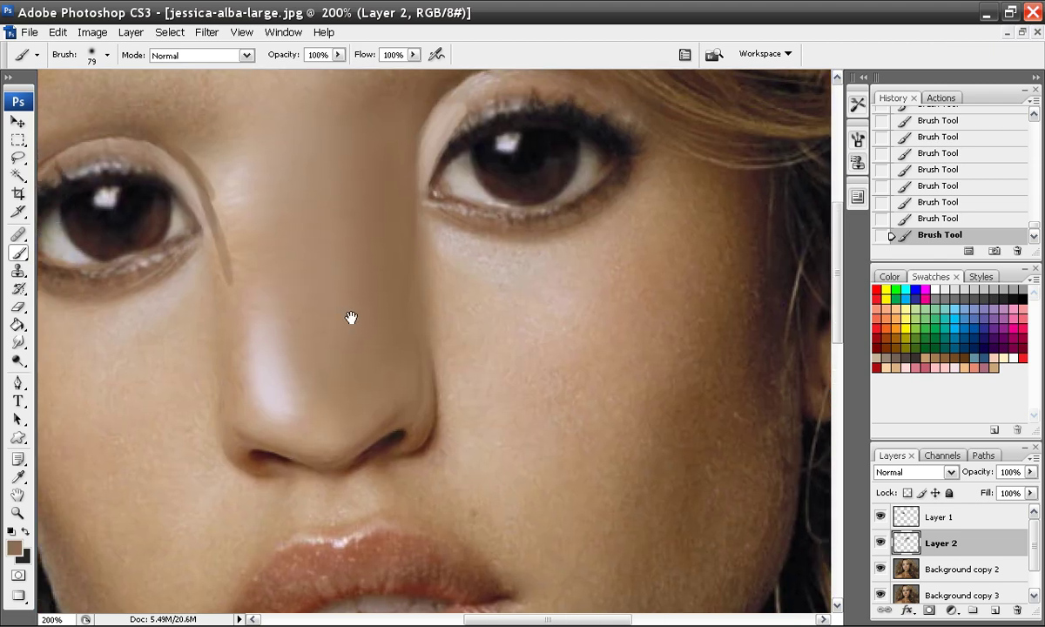
Step: Paint a wide brown band over the underside of the nose with a hard 17 px brush, using colour sampled at the nostril
{"action": "right_click", "coordinate": [385, 349]}
{"action": "left_click", "coordinate": [411, 469]}
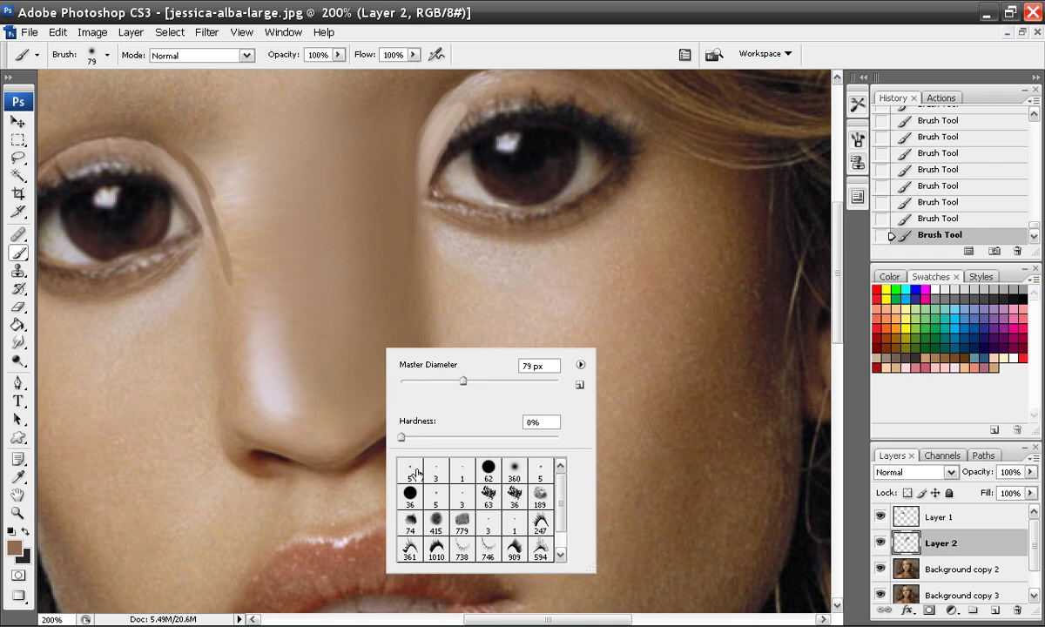
{"action": "left_click", "coordinate": [415, 381]}
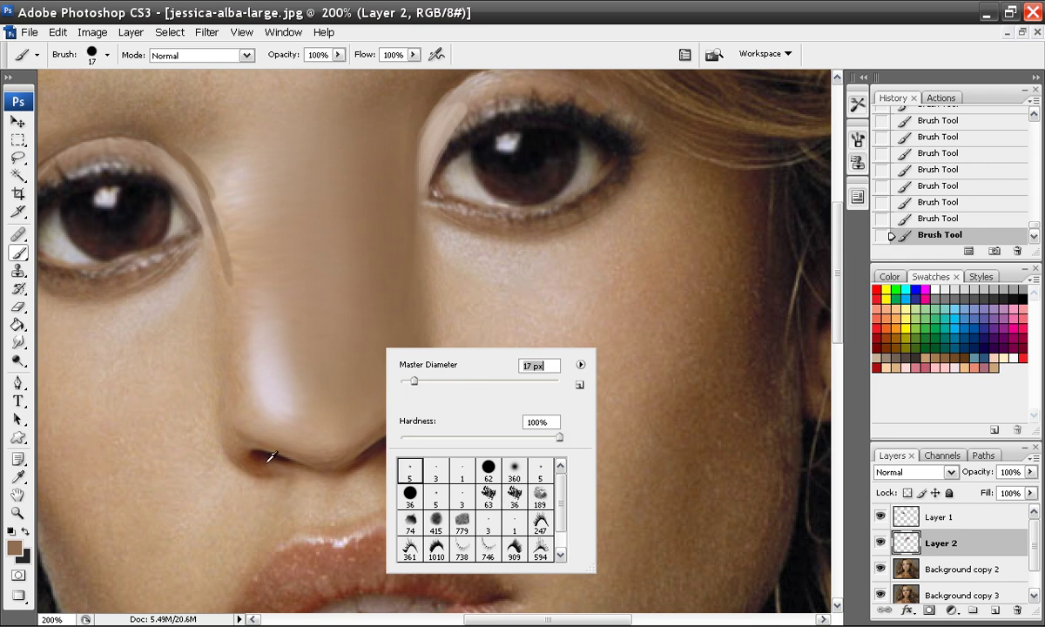
{"action": "left_click", "coordinate": [253, 463], "text": "alt"}
{"action": "mouse_move", "coordinate": [270, 452]}
{"action": "left_mouse_down"}
{"action": "mouse_move", "coordinate": [245, 449]}
{"action": "mouse_move", "coordinate": [271, 463]}
{"action": "mouse_move", "coordinate": [247, 446]}
{"action": "mouse_move", "coordinate": [244, 456]}
{"action": "mouse_move", "coordinate": [257, 464]}
{"action": "mouse_move", "coordinate": [296, 451]}
{"action": "mouse_move", "coordinate": [261, 457]}
{"action": "mouse_move", "coordinate": [336, 478]}
{"action": "mouse_move", "coordinate": [403, 418]}
{"action": "mouse_move", "coordinate": [411, 428]}
{"action": "mouse_move", "coordinate": [343, 467]}
{"action": "mouse_move", "coordinate": [368, 451]}
{"action": "mouse_move", "coordinate": [331, 440]}
{"action": "mouse_move", "coordinate": [343, 474]}
{"action": "mouse_move", "coordinate": [413, 432]}
{"action": "mouse_move", "coordinate": [410, 418]}
{"action": "mouse_move", "coordinate": [306, 435]}
{"action": "mouse_move", "coordinate": [249, 432]}
{"action": "mouse_move", "coordinate": [277, 452]}
{"action": "left_mouse_up"}
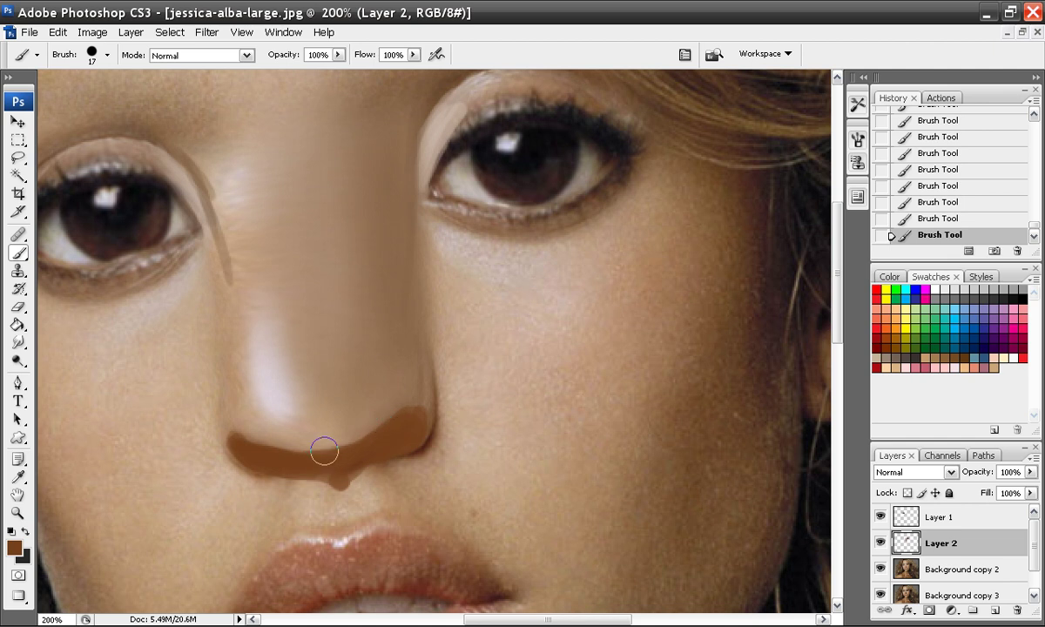
Step: Outline the upper edge of the brown band with a pale sampled highlight using a hard 5 px brush
{"action": "right_click", "coordinate": [342, 404]}
{"action": "left_click", "coordinate": [359, 510]}
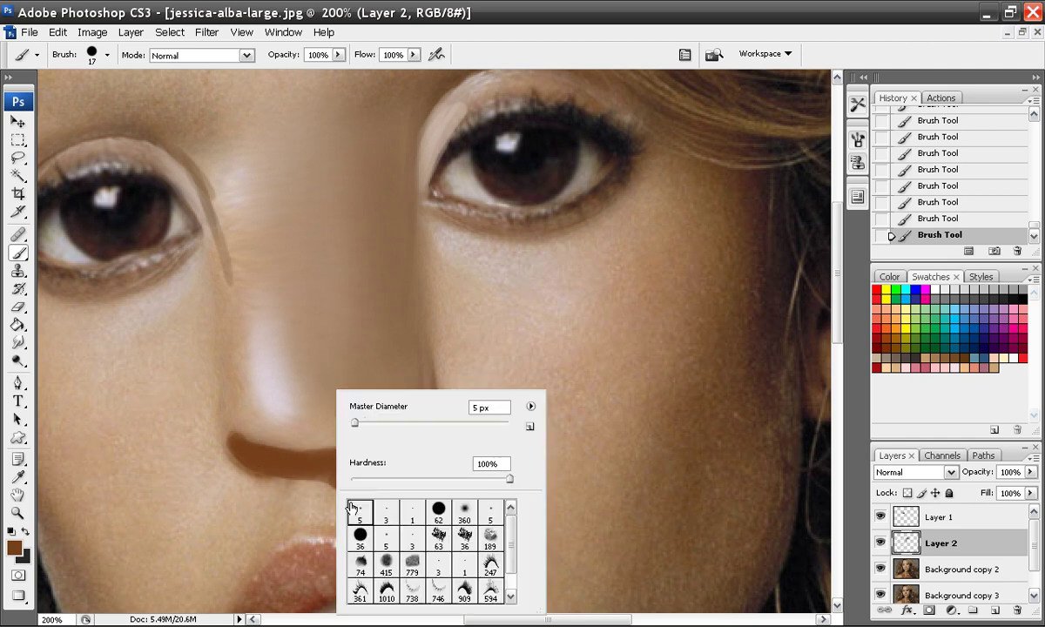
{"action": "left_click", "coordinate": [270, 375], "text": "alt"}
{"action": "mouse_move", "coordinate": [238, 431]}
{"action": "left_mouse_down"}
{"action": "mouse_move", "coordinate": [281, 443]}
{"action": "mouse_move", "coordinate": [233, 433]}
{"action": "mouse_move", "coordinate": [297, 443]}
{"action": "mouse_move", "coordinate": [226, 434]}
{"action": "mouse_move", "coordinate": [329, 442]}
{"action": "left_mouse_up"}
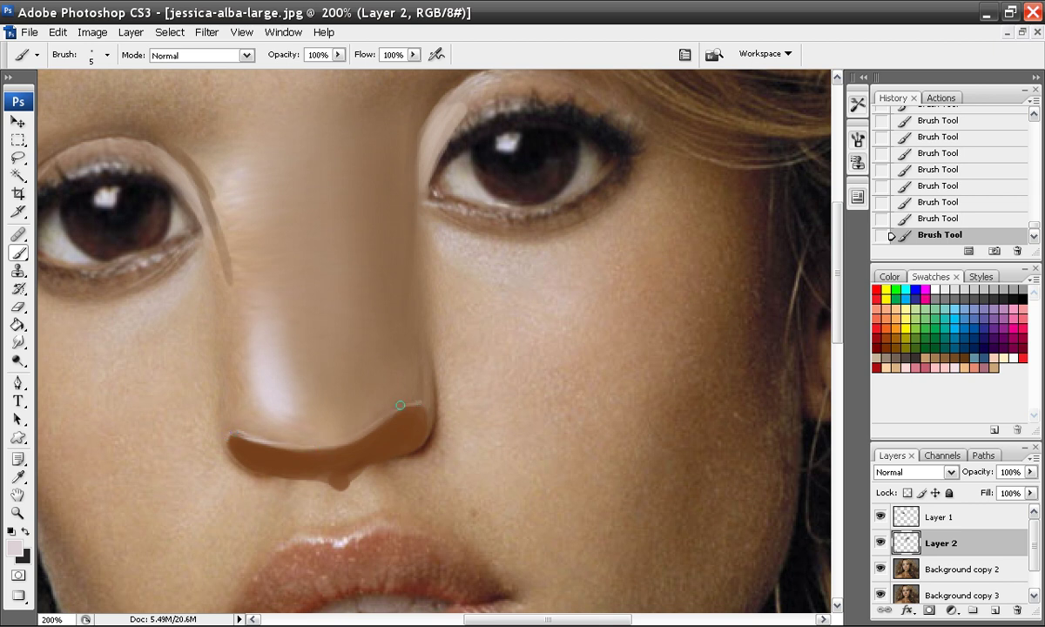
Step: Paint pointed near-black extensions at the inner corners of both eyes with a colour sampled from the lashes
{"action": "left_click_drag", "start_coordinate": [417, 357], "coordinate": [384, 401]}
{"action": "left_click", "coordinate": [433, 189], "text": "alt"}
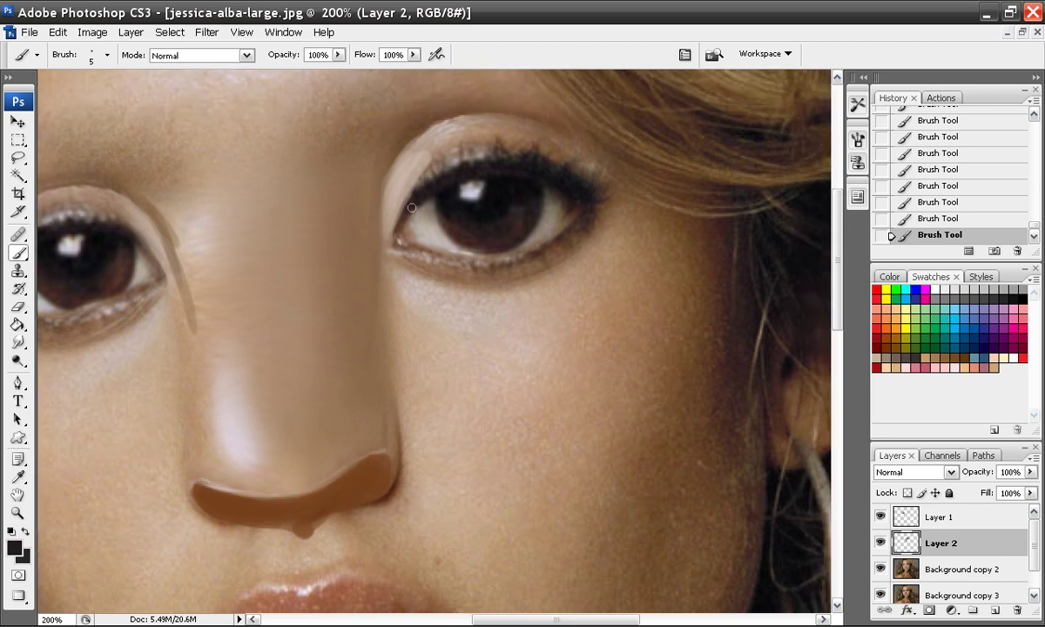
{"action": "mouse_move", "coordinate": [389, 261]}
{"action": "left_mouse_down"}
{"action": "mouse_move", "coordinate": [419, 191]}
{"action": "mouse_move", "coordinate": [387, 259]}
{"action": "mouse_move", "coordinate": [403, 246]}
{"action": "mouse_move", "coordinate": [425, 249]}
{"action": "mouse_move", "coordinate": [398, 256]}
{"action": "mouse_move", "coordinate": [415, 210]}
{"action": "mouse_move", "coordinate": [414, 238]}
{"action": "mouse_move", "coordinate": [404, 241]}
{"action": "mouse_move", "coordinate": [421, 199]}
{"action": "mouse_move", "coordinate": [394, 257]}
{"action": "mouse_move", "coordinate": [446, 251]}
{"action": "left_mouse_up"}
{"action": "mouse_move", "coordinate": [412, 210]}
{"action": "left_mouse_down"}
{"action": "mouse_move", "coordinate": [409, 236]}
{"action": "mouse_move", "coordinate": [454, 255]}
{"action": "left_mouse_up"}
{"action": "scroll", "coordinate": [187, 281], "scroll_direction": "left", "scroll_amount": 4}
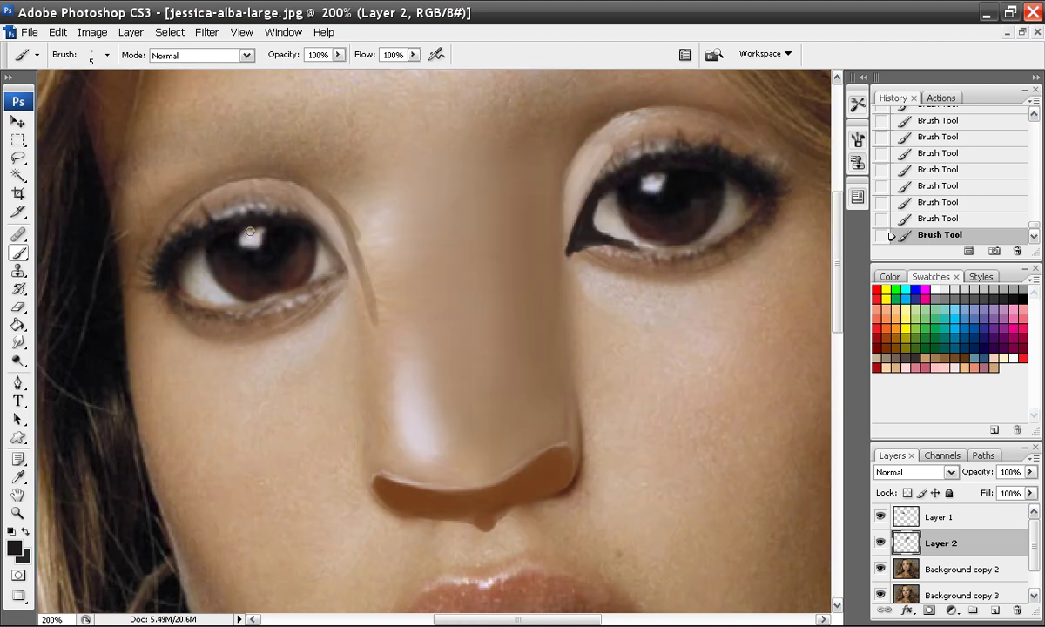
{"action": "left_click_drag", "start_coordinate": [354, 277], "coordinate": [300, 221]}
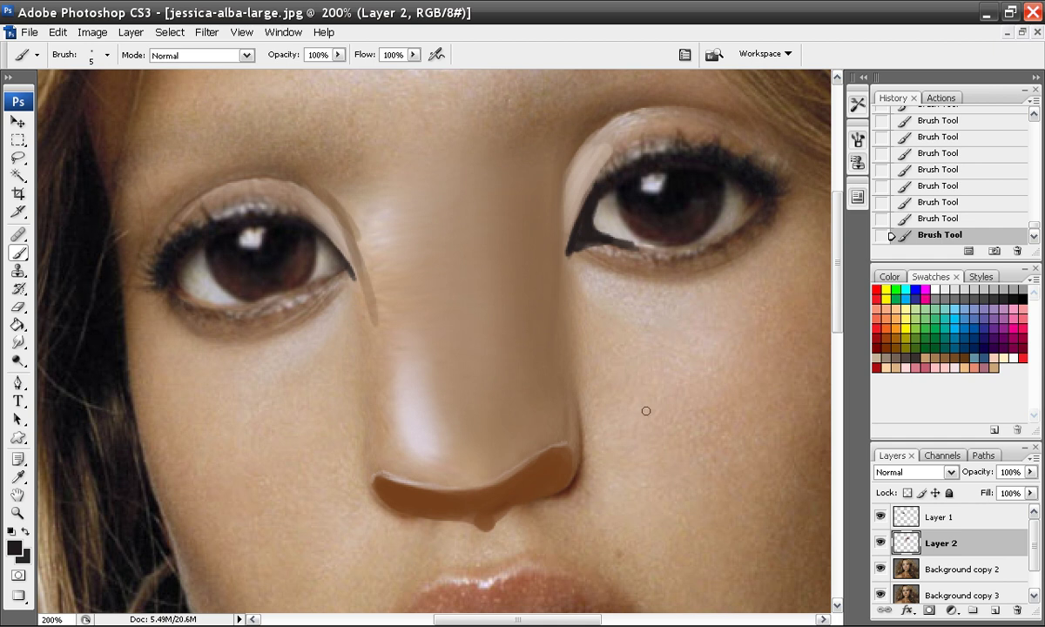
Step: Merge Layer 1 and Layer 2 down into Background copy 2
{"action": "left_click", "coordinate": [994, 518]}
{"action": "left_click", "coordinate": [1035, 456]}
{"action": "left_click", "coordinate": [880, 369]}
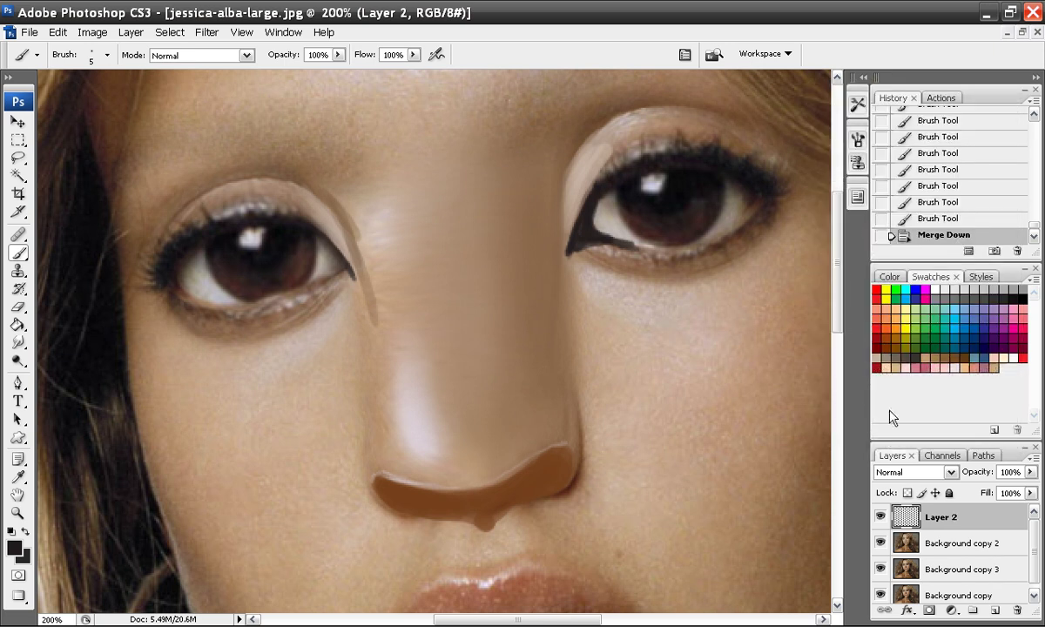
{"action": "left_click", "coordinate": [1035, 456]}
{"action": "left_click", "coordinate": [865, 368]}
{"action": "left_click", "coordinate": [880, 517]}
{"action": "left_click", "coordinate": [880, 518]}
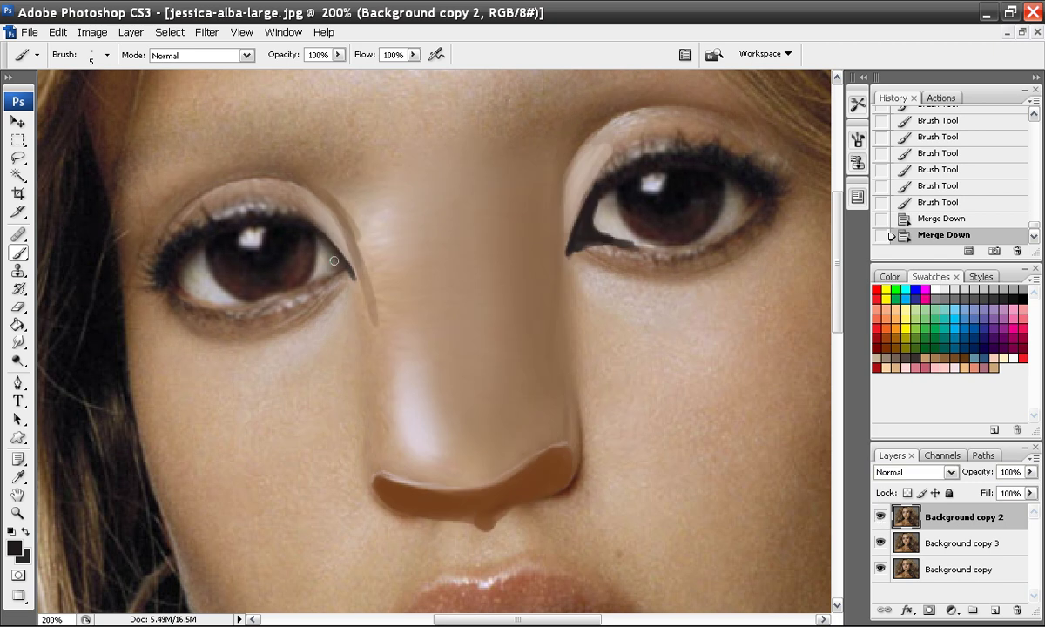
Step: Paint thin near-black eyeliner along the lower lash lines of both eyes, joining the extended inner corners
{"action": "mouse_move", "coordinate": [332, 248]}
{"action": "left_mouse_down"}
{"action": "mouse_move", "coordinate": [355, 279]}
{"action": "mouse_move", "coordinate": [339, 259]}
{"action": "mouse_move", "coordinate": [305, 259]}
{"action": "mouse_move", "coordinate": [326, 260]}
{"action": "mouse_move", "coordinate": [321, 280]}
{"action": "left_mouse_up"}
{"action": "left_click_drag", "start_coordinate": [323, 279], "coordinate": [279, 301]}
{"action": "left_click_drag", "start_coordinate": [297, 297], "coordinate": [265, 304]}
{"action": "mouse_move", "coordinate": [198, 301]}
{"action": "left_mouse_down"}
{"action": "mouse_move", "coordinate": [214, 302]}
{"action": "mouse_move", "coordinate": [179, 299]}
{"action": "mouse_move", "coordinate": [260, 302]}
{"action": "mouse_move", "coordinate": [186, 300]}
{"action": "left_mouse_up"}
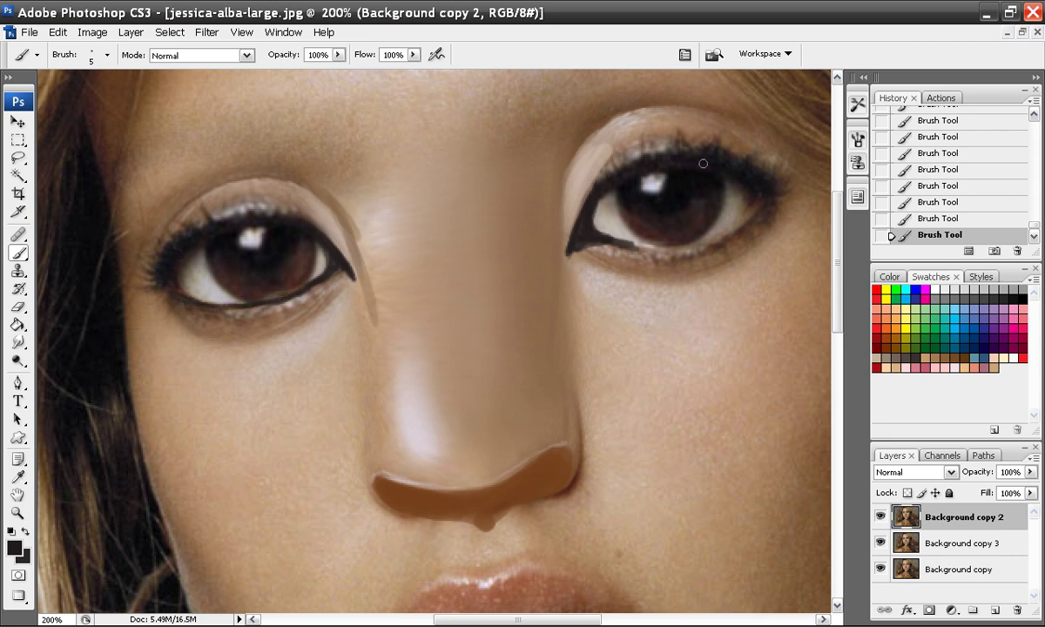
{"action": "mouse_move", "coordinate": [758, 214]}
{"action": "left_mouse_down"}
{"action": "mouse_move", "coordinate": [670, 250]}
{"action": "mouse_move", "coordinate": [713, 238]}
{"action": "mouse_move", "coordinate": [623, 243]}
{"action": "mouse_move", "coordinate": [693, 247]}
{"action": "left_mouse_up"}
{"action": "mouse_move", "coordinate": [628, 247]}
{"action": "left_mouse_down"}
{"action": "mouse_move", "coordinate": [670, 254]}
{"action": "mouse_move", "coordinate": [704, 251]}
{"action": "left_mouse_up"}
Step: Refine the edges of the nose beside both inner eye corners with sampled light skin and brown tones
{"action": "left_click", "coordinate": [331, 222], "text": "alt"}
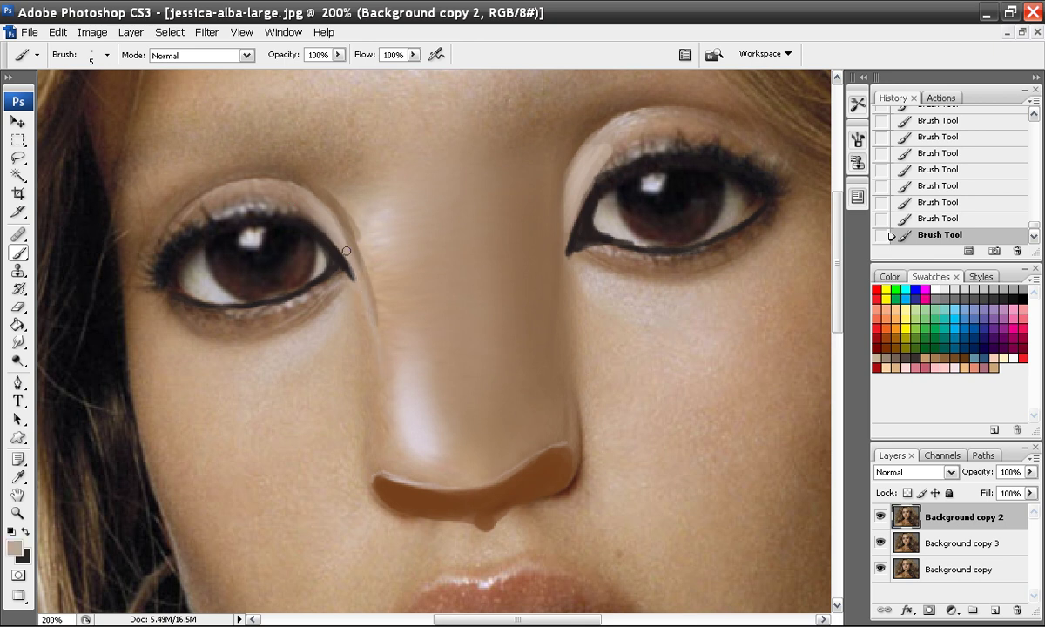
{"action": "left_click", "coordinate": [564, 257], "text": "alt"}
{"action": "left_click_drag", "start_coordinate": [557, 150], "coordinate": [553, 253]}
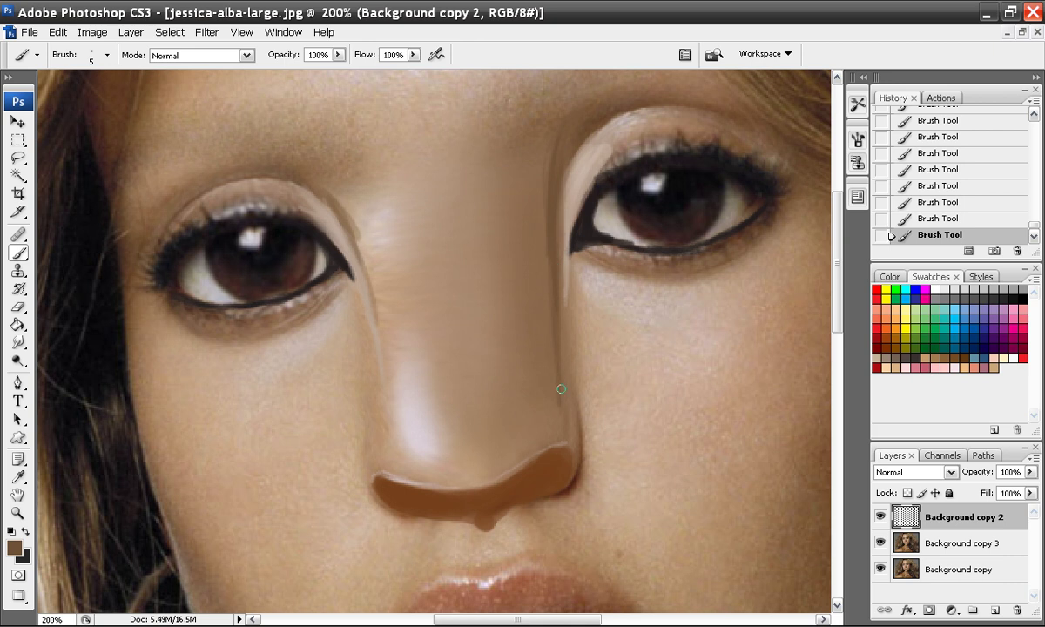
Step: Paint a dark reddish-brown shadow around the nose's lower right corner with a colour sampled beside the nostril
{"action": "left_click", "coordinate": [576, 491], "text": "alt"}
{"action": "left_click", "coordinate": [573, 493], "text": "alt"}
{"action": "left_click", "coordinate": [574, 479], "text": "alt"}
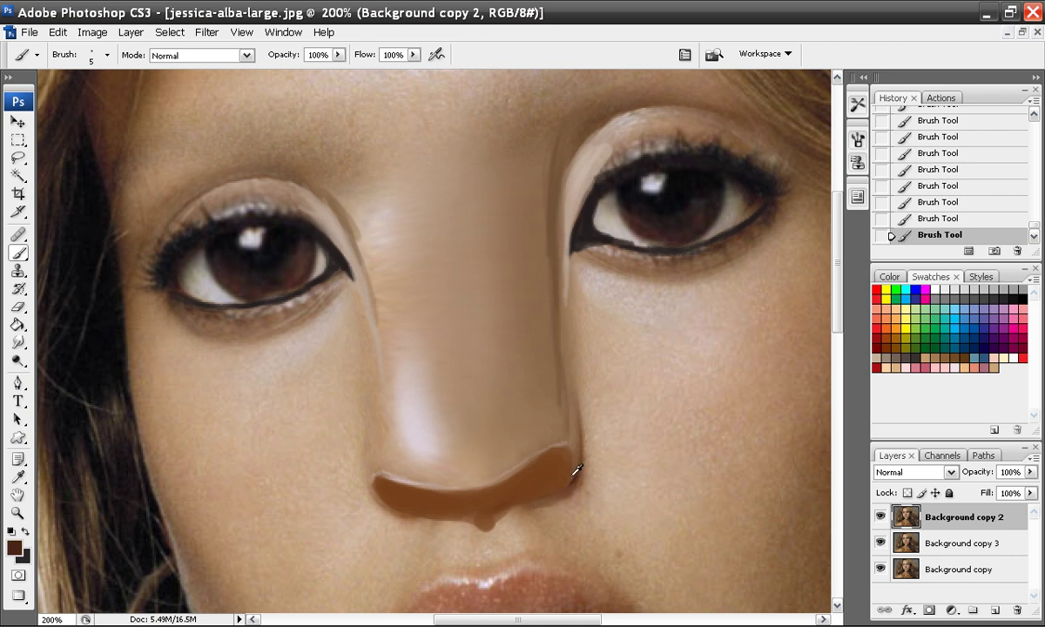
{"action": "left_click", "coordinate": [580, 475], "text": "alt"}
{"action": "mouse_move", "coordinate": [573, 481]}
{"action": "left_mouse_down"}
{"action": "mouse_move", "coordinate": [549, 483]}
{"action": "mouse_move", "coordinate": [561, 490]}
{"action": "mouse_move", "coordinate": [509, 509]}
{"action": "left_mouse_up"}
{"action": "mouse_move", "coordinate": [585, 479]}
{"action": "left_mouse_down"}
{"action": "mouse_move", "coordinate": [571, 387]}
{"action": "mouse_move", "coordinate": [584, 408]}
{"action": "mouse_move", "coordinate": [577, 459]}
{"action": "mouse_move", "coordinate": [589, 460]}
{"action": "mouse_move", "coordinate": [590, 433]}
{"action": "mouse_move", "coordinate": [582, 475]}
{"action": "left_mouse_up"}
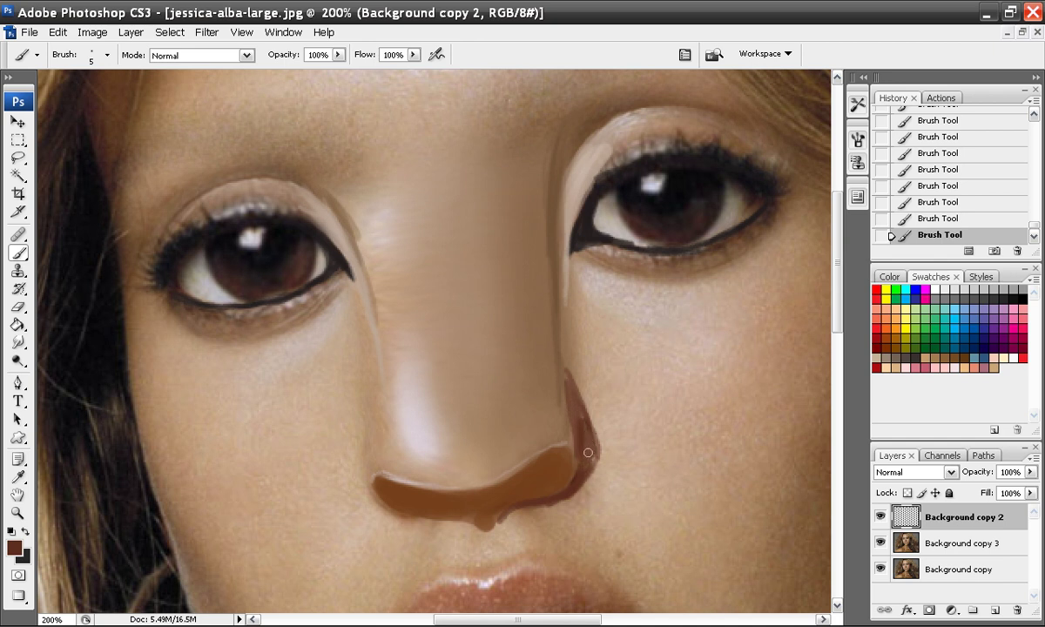
Step: Extend the reddish-brown shadow up the right side of the nose to the inner eye corner
{"action": "mouse_move", "coordinate": [583, 428]}
{"action": "left_mouse_down"}
{"action": "mouse_move", "coordinate": [566, 363]}
{"action": "mouse_move", "coordinate": [568, 390]}
{"action": "mouse_move", "coordinate": [558, 231]}
{"action": "mouse_move", "coordinate": [562, 369]}
{"action": "mouse_move", "coordinate": [556, 281]}
{"action": "left_mouse_up"}
{"action": "left_click_drag", "start_coordinate": [564, 359], "coordinate": [572, 444]}
{"action": "mouse_move", "coordinate": [569, 335]}
{"action": "left_mouse_down"}
{"action": "mouse_move", "coordinate": [584, 434]}
{"action": "mouse_move", "coordinate": [578, 387]}
{"action": "left_mouse_up"}
{"action": "left_click_drag", "start_coordinate": [589, 445], "coordinate": [577, 387]}
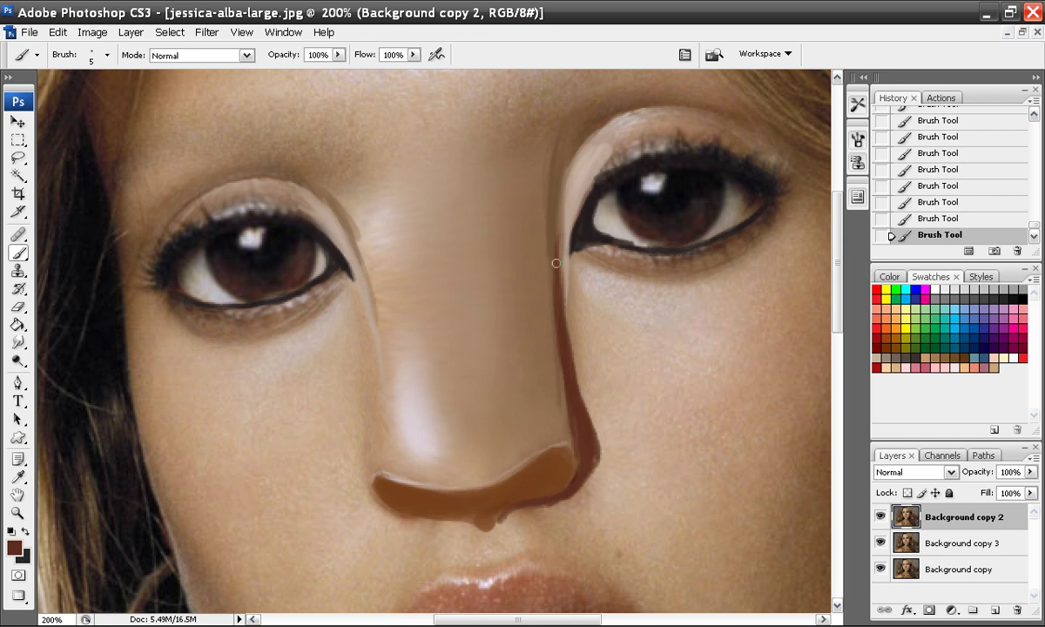
Step: Examine the painted nose and eyeliner against the whole portrait and then close up
{"action": "key", "text": "ctrl+minus"}
{"action": "key", "text": "ctrl+minus"}
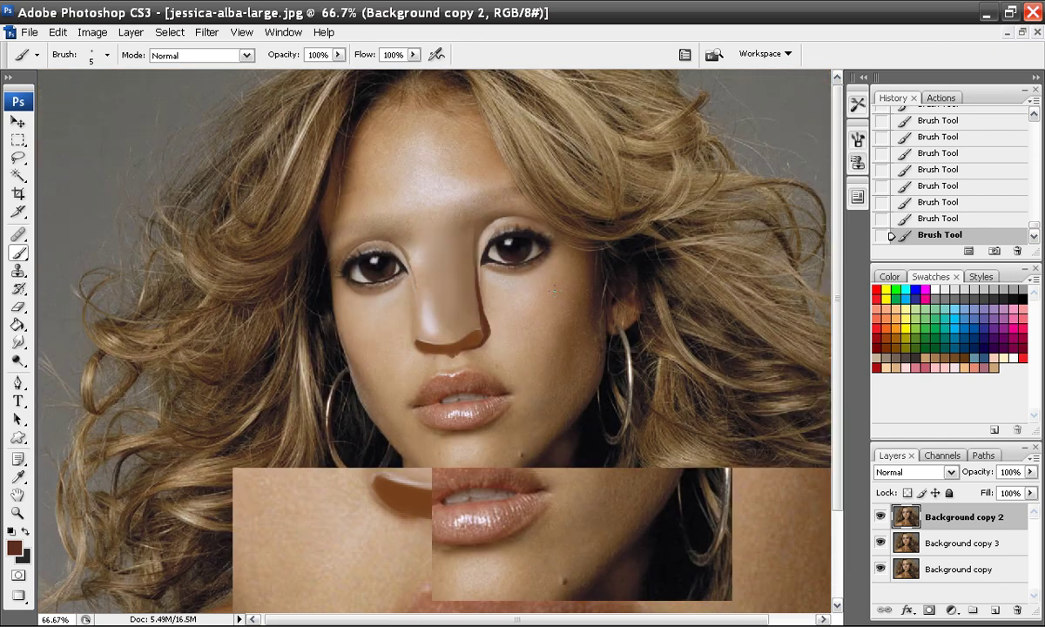
{"action": "key", "text": "ctrl+minus"}
{"action": "key", "text": "ctrl+plus"}
{"action": "key", "text": "ctrl+plus"}
{"action": "left_click_drag", "start_coordinate": [472, 175], "coordinate": [494, 356]}
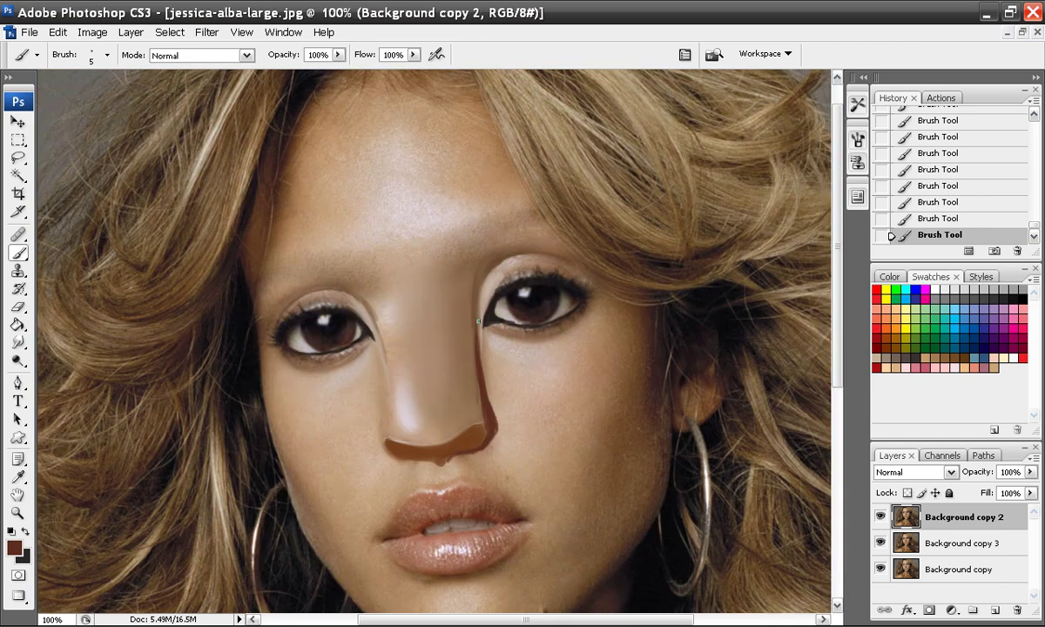
{"action": "key", "text": "ctrl+plus"}
{"action": "left_click_drag", "start_coordinate": [505, 457], "coordinate": [443, 324]}
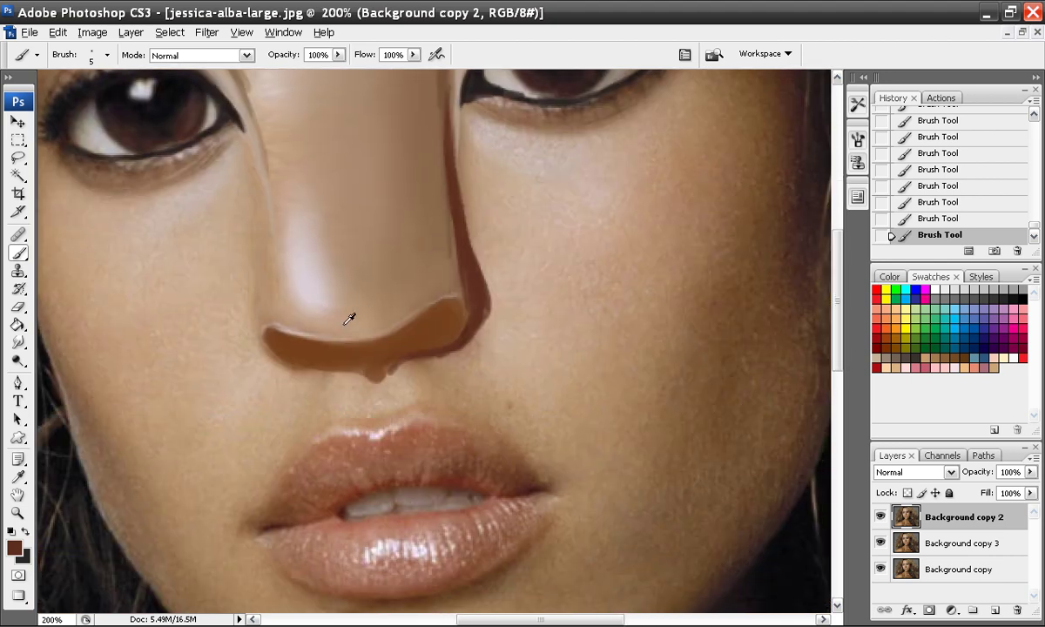
Step: Tone down the nose's lower rim with a sampled mid-brown and darken its underside with sampled reddish-brown strokes
{"action": "left_click", "coordinate": [443, 281], "text": "alt"}
{"action": "mouse_move", "coordinate": [272, 328]}
{"action": "left_mouse_down"}
{"action": "mouse_move", "coordinate": [325, 334]}
{"action": "mouse_move", "coordinate": [292, 332]}
{"action": "left_mouse_up"}
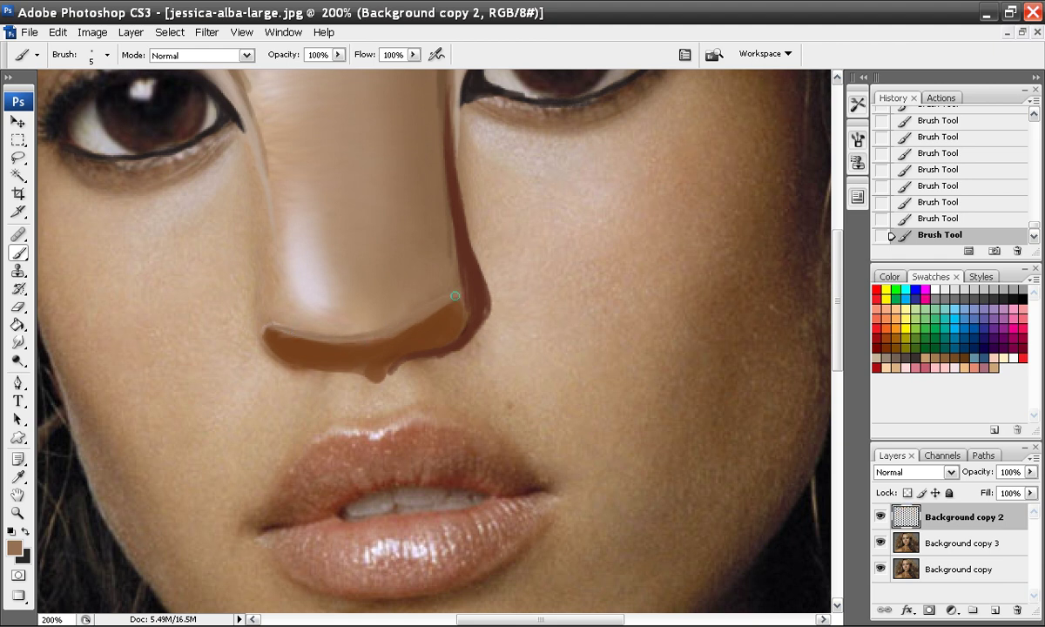
{"action": "left_click", "coordinate": [475, 301], "text": "alt"}
{"action": "left_click_drag", "start_coordinate": [443, 339], "coordinate": [403, 352]}
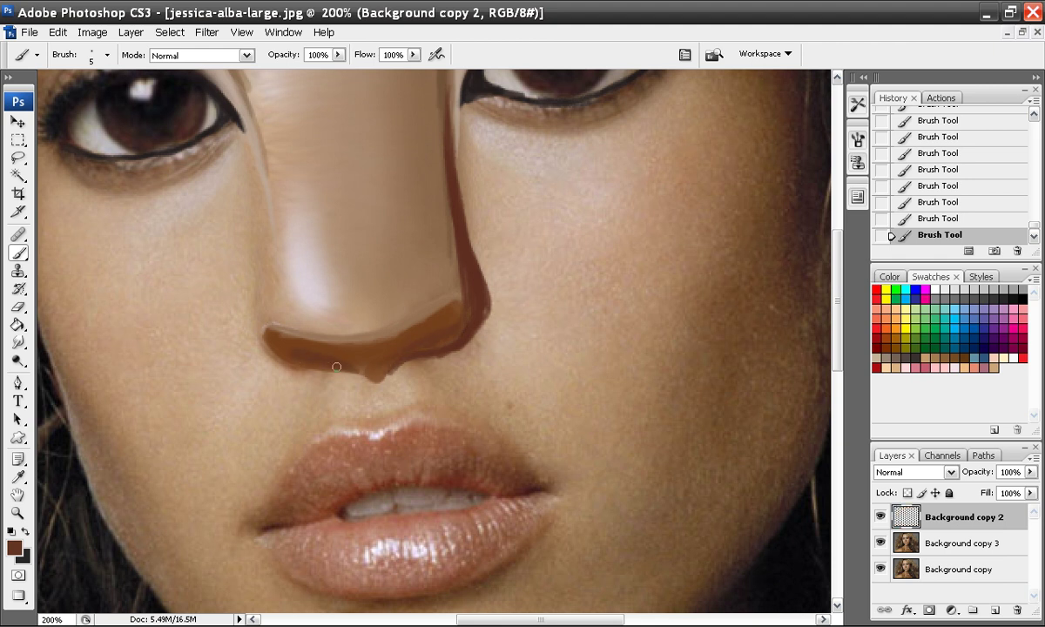
{"action": "left_click", "coordinate": [288, 284], "text": "alt"}
Step: Open the Liquify filter for Background copy 2 and set its brush size to 109
{"action": "key", "text": "ctrl+minus"}
{"action": "key", "text": "ctrl+minus"}
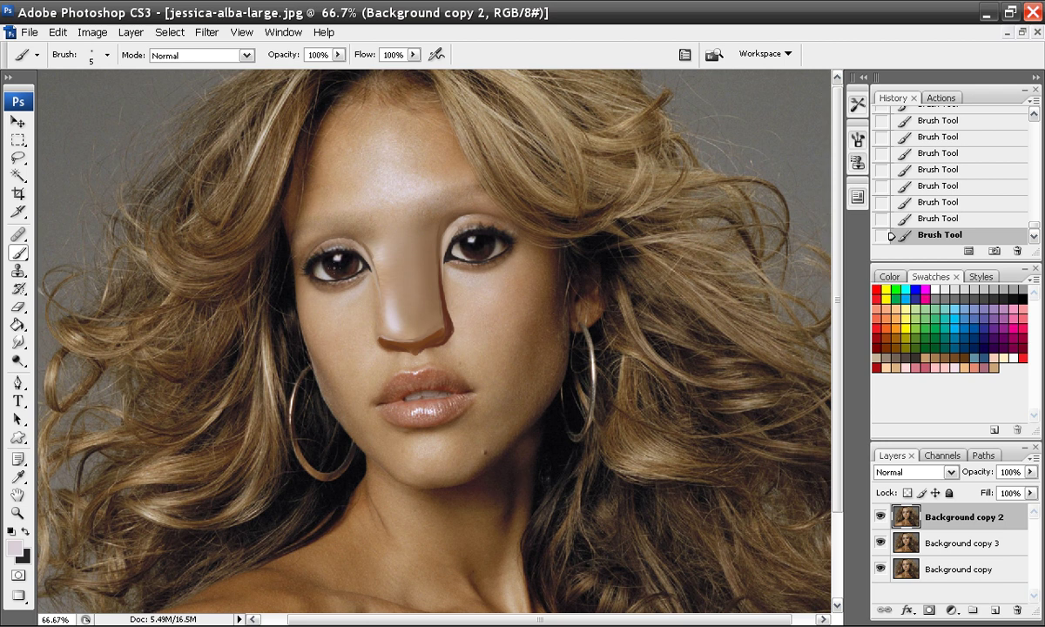
{"action": "left_click", "coordinate": [206, 32]}
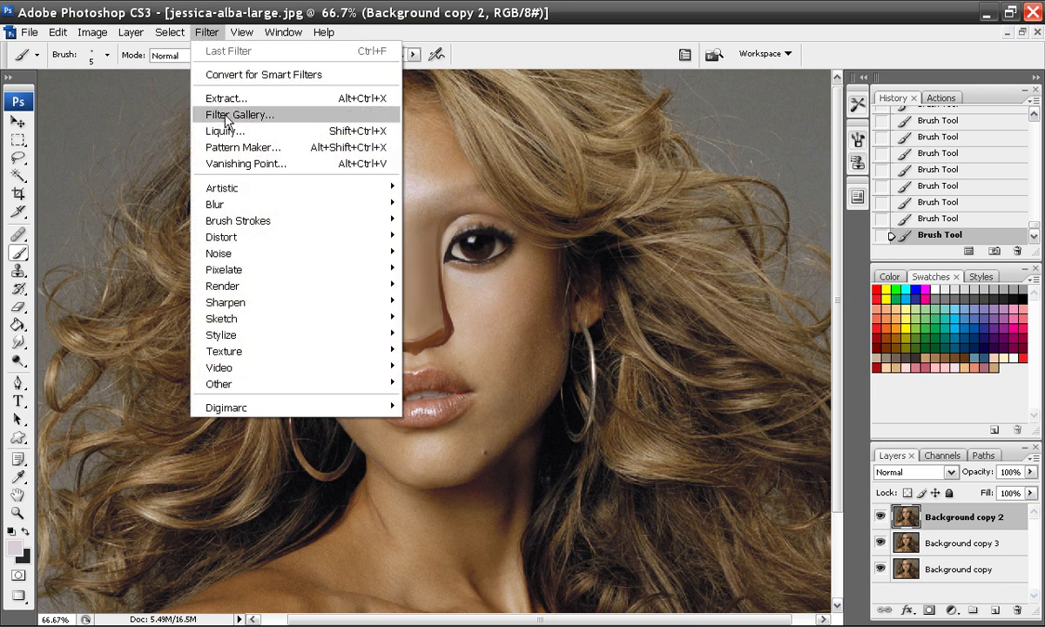
{"action": "left_click", "coordinate": [224, 129]}
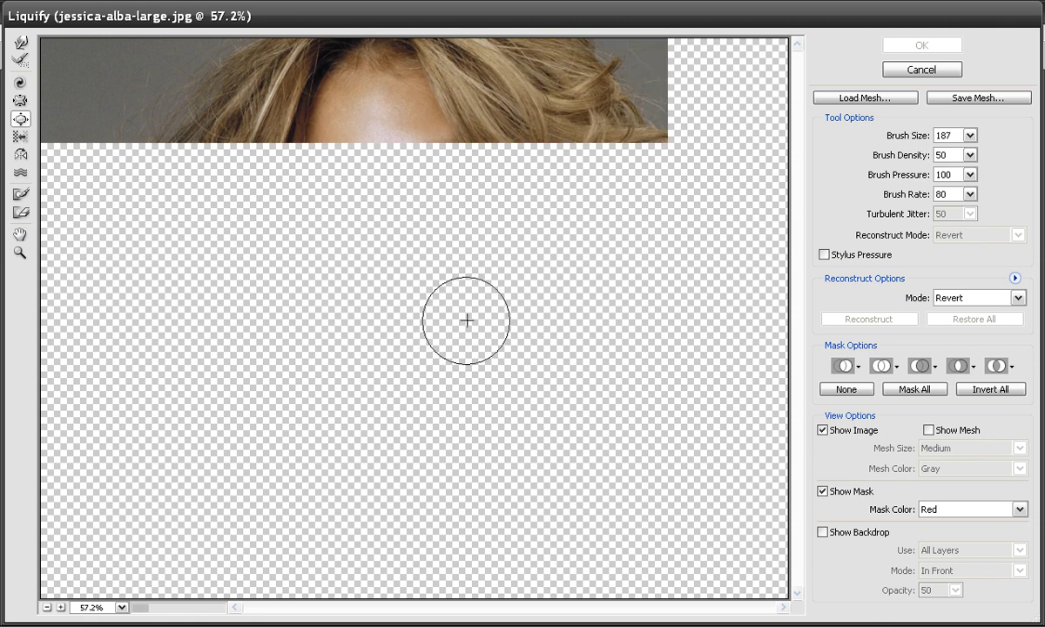
{"action": "key", "text": "ctrl+plus"}
{"action": "key", "text": "ctrl+plus"}
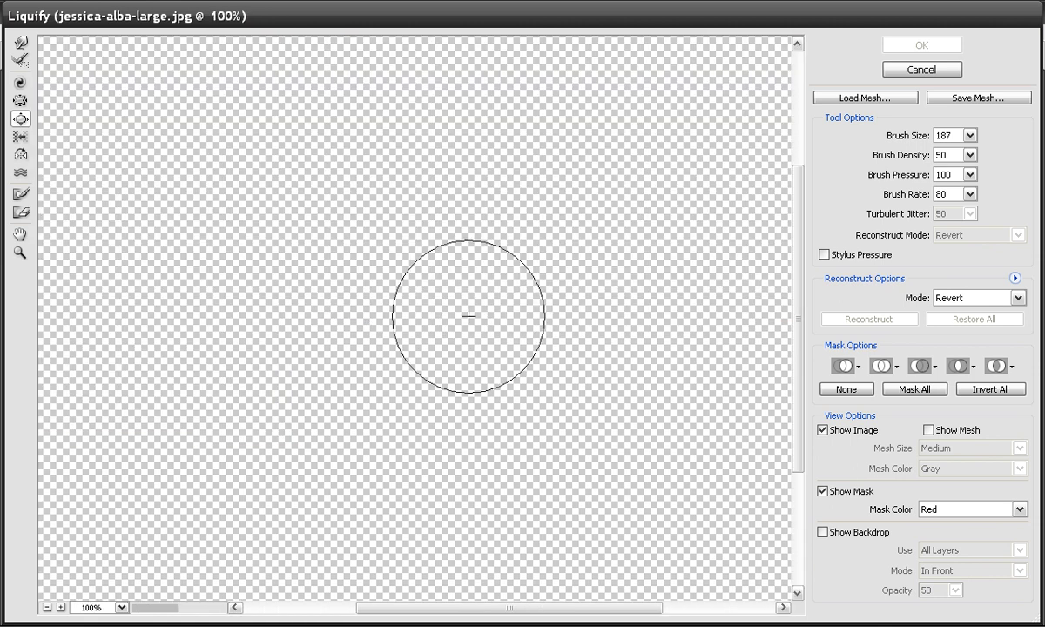
{"action": "key", "text": "ctrl+plus"}
{"action": "mouse_move", "coordinate": [467, 279]}
{"action": "left_mouse_down"}
{"action": "mouse_move", "coordinate": [498, 365]}
{"action": "mouse_move", "coordinate": [494, 428]}
{"action": "left_mouse_up"}
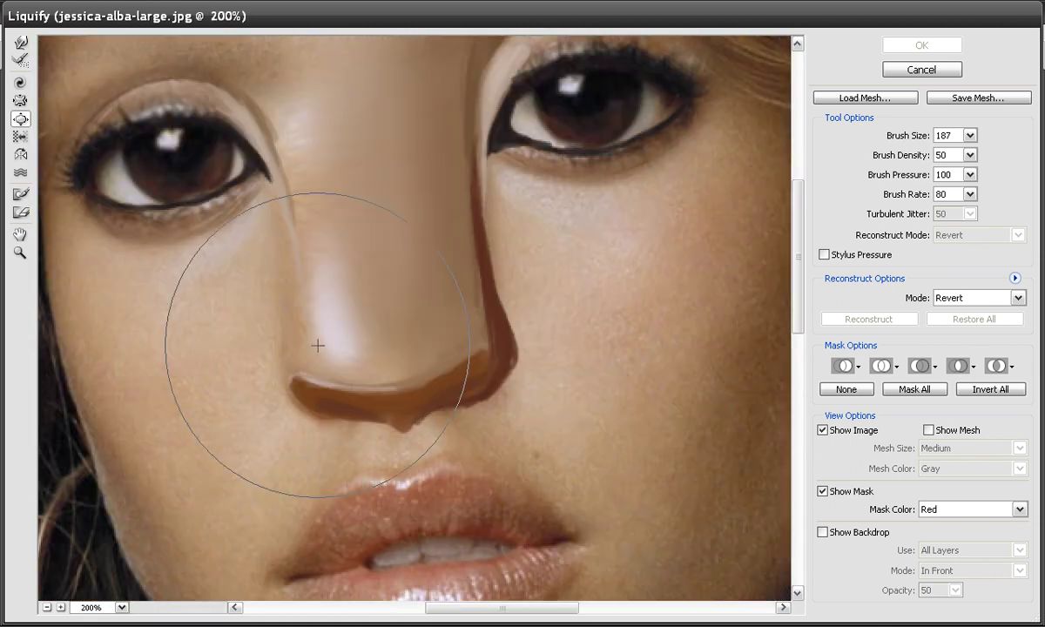
{"action": "left_click", "coordinate": [972, 136]}
{"action": "left_click_drag", "start_coordinate": [918, 155], "coordinate": [905, 156]}
Step: Narrow the nose by pushing both of its sides inward with Liquify's Forward Warp tool and apply the filter
{"action": "left_click", "coordinate": [275, 354]}
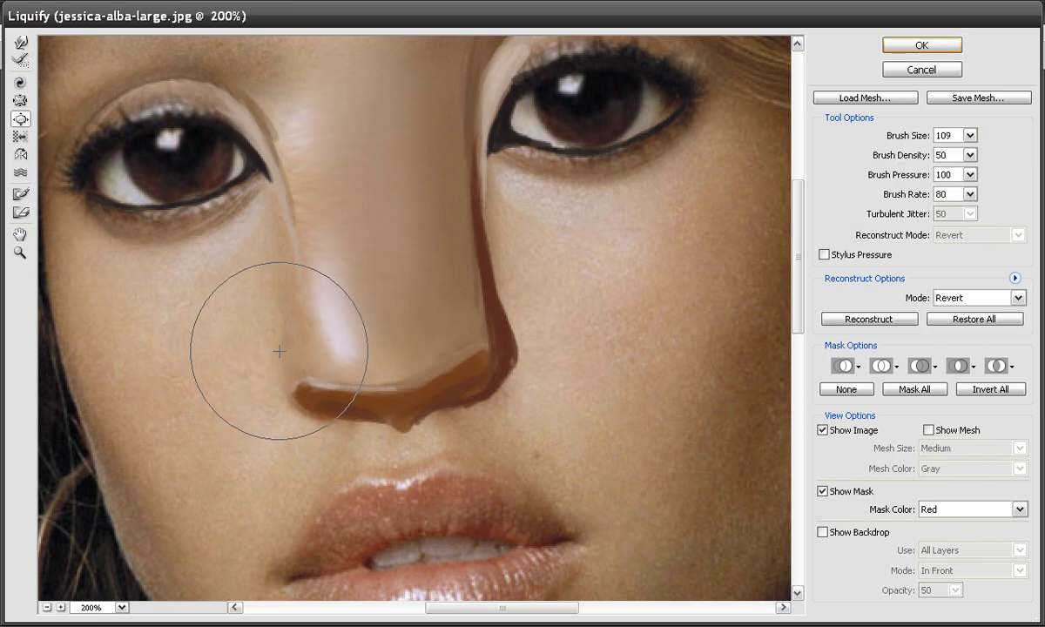
{"action": "key", "text": "ctrl+z"}
{"action": "left_click", "coordinate": [20, 42]}
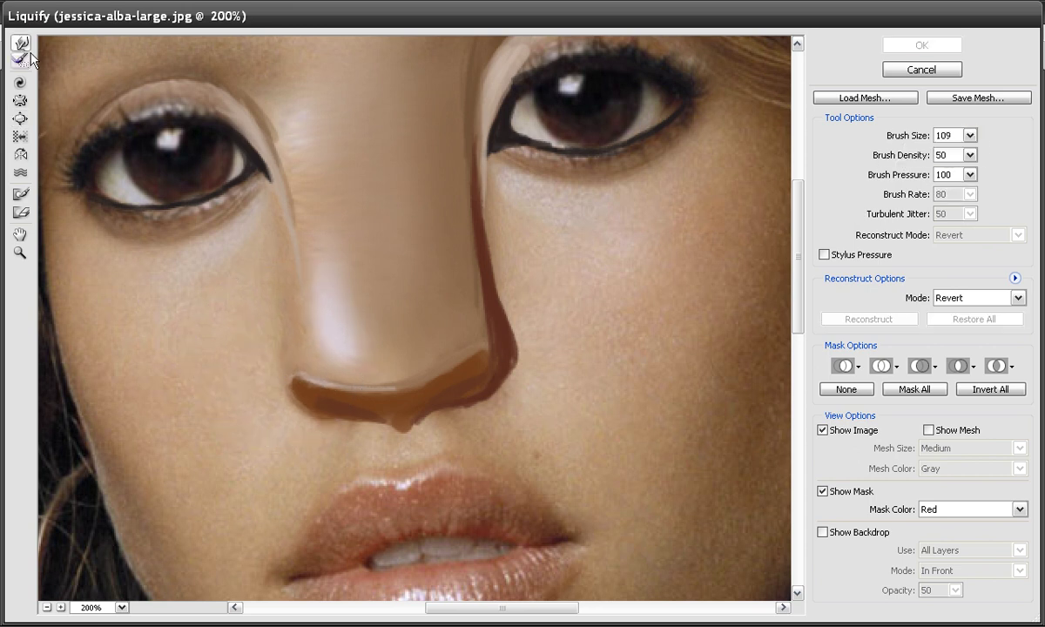
{"action": "mouse_move", "coordinate": [287, 336]}
{"action": "left_mouse_down"}
{"action": "mouse_move", "coordinate": [280, 305]}
{"action": "mouse_move", "coordinate": [287, 369]}
{"action": "mouse_move", "coordinate": [315, 406]}
{"action": "left_mouse_up"}
{"action": "mouse_move", "coordinate": [511, 333]}
{"action": "left_mouse_down"}
{"action": "mouse_move", "coordinate": [509, 349]}
{"action": "mouse_move", "coordinate": [483, 357]}
{"action": "mouse_move", "coordinate": [459, 337]}
{"action": "mouse_move", "coordinate": [480, 286]}
{"action": "left_mouse_up"}
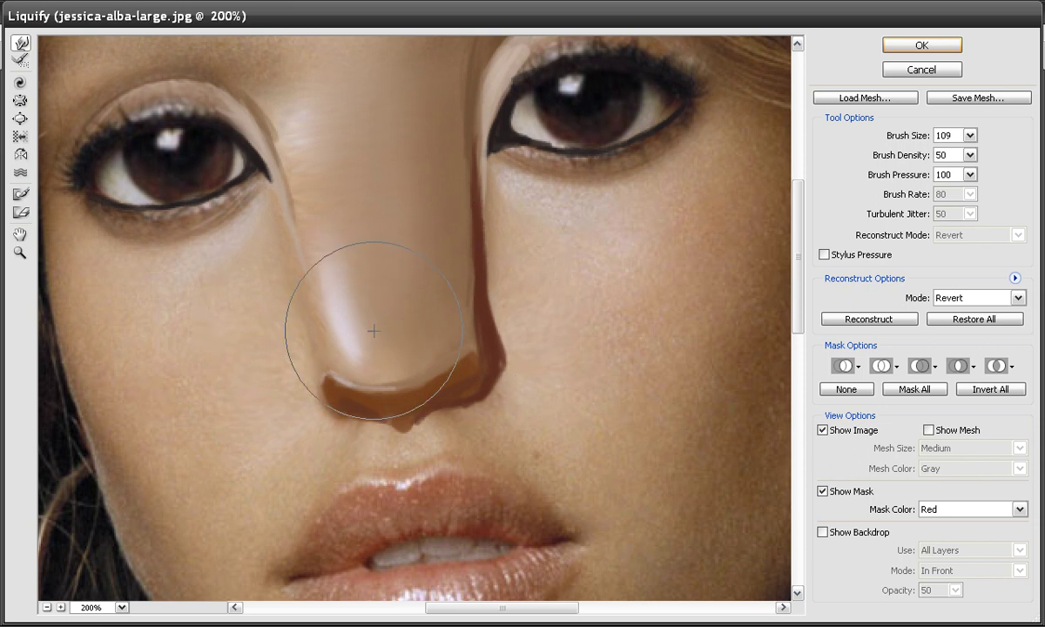
{"action": "left_click_drag", "start_coordinate": [492, 271], "coordinate": [485, 275]}
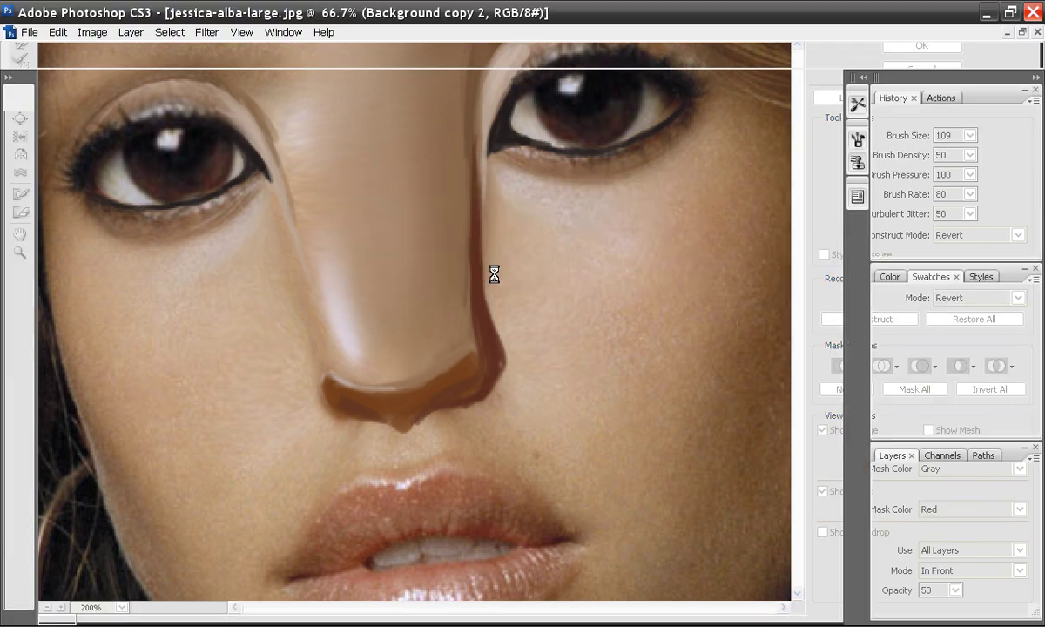
Step: Examine the narrowed nose against the whole portrait and then close up
{"action": "key", "text": "ctrl+plus"}
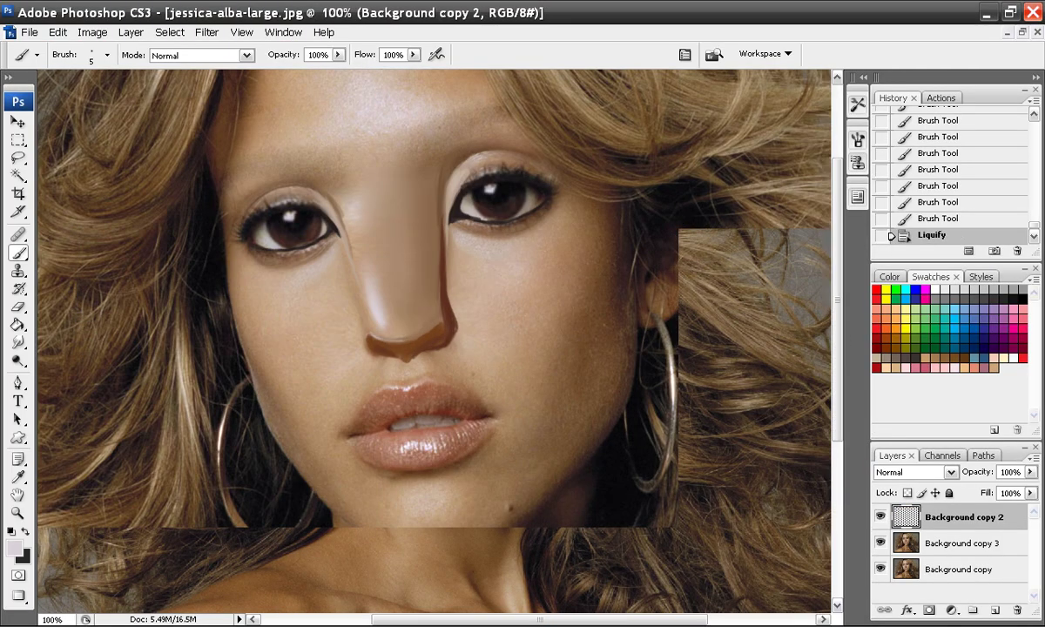
{"action": "left_click_drag", "start_coordinate": [469, 265], "coordinate": [476, 306]}
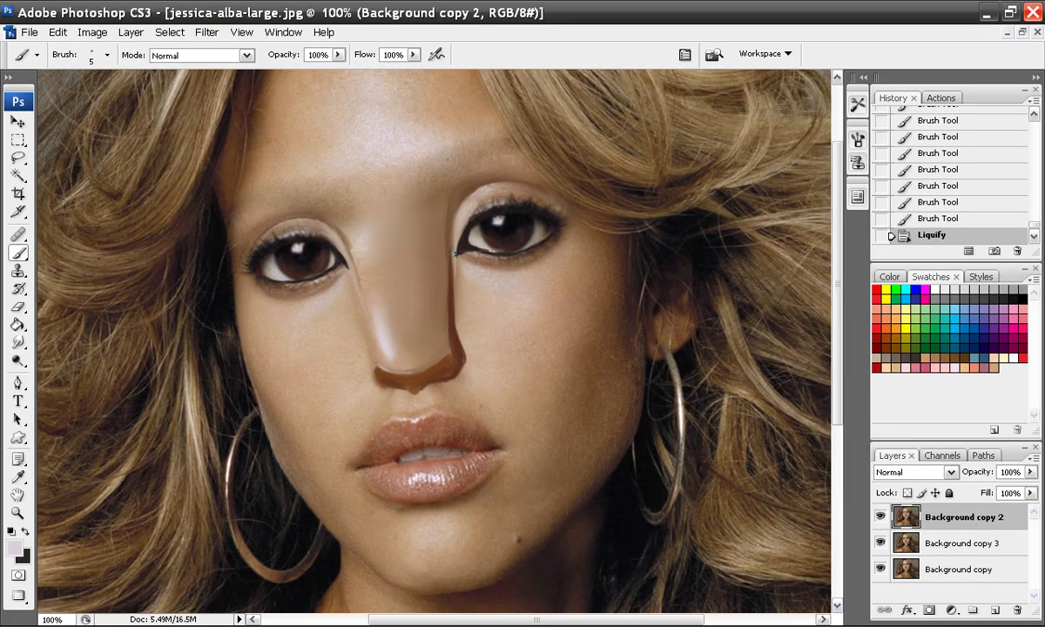
{"action": "key", "text": "ctrl+plus"}
{"action": "key", "text": "ctrl+plus"}
{"action": "key", "text": "ctrl+plus"}
{"action": "key", "text": "ctrl+minus"}
{"action": "key", "text": "ctrl+minus"}
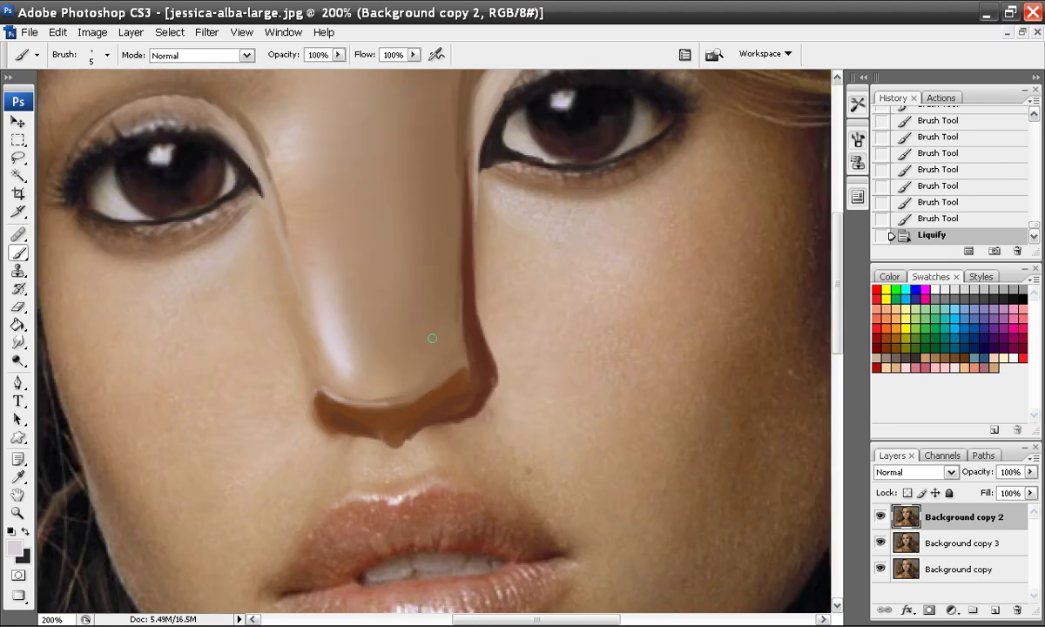
{"action": "left_click_drag", "start_coordinate": [419, 307], "coordinate": [419, 326]}
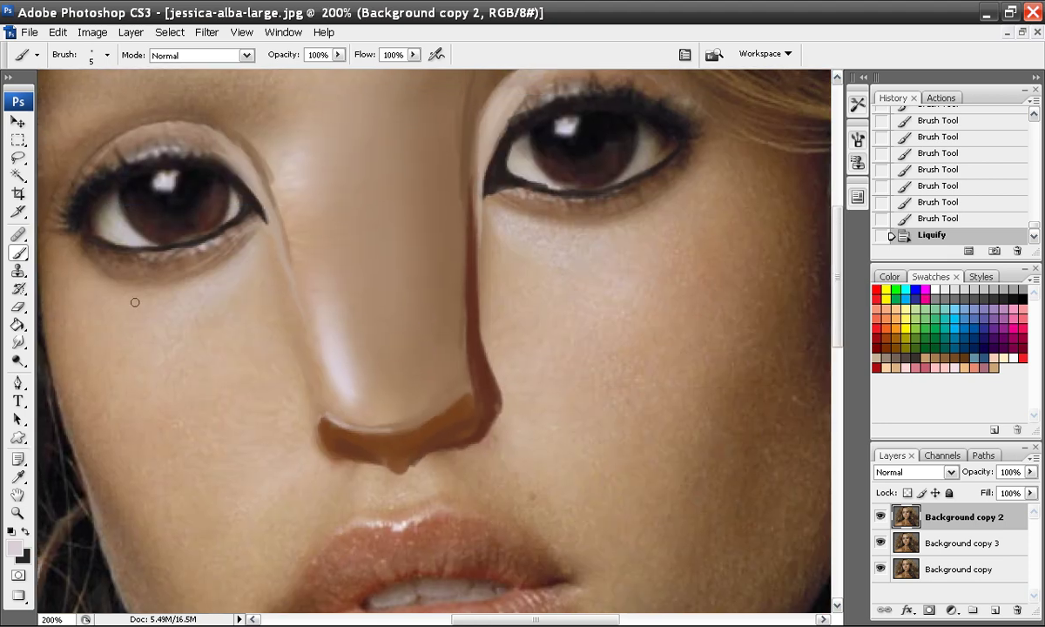
Step: Dab the nose with the soft brush at 33 px and consult the Avatar film poster in Internet Explorer as a reference
{"action": "right_click", "coordinate": [416, 305]}
{"action": "left_click", "coordinate": [541, 432]}
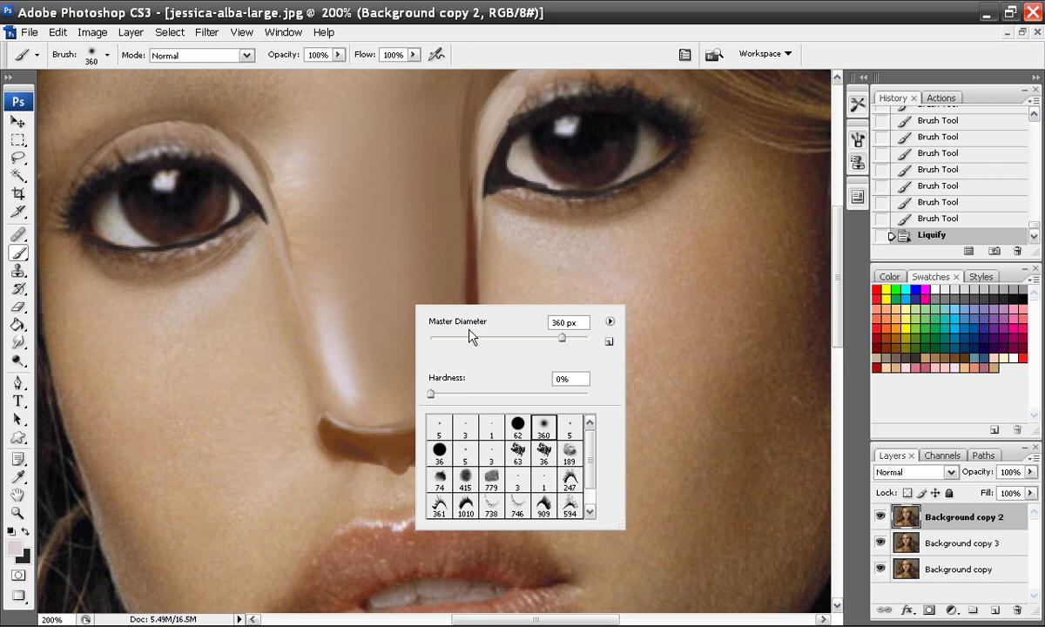
{"action": "left_click", "coordinate": [381, 266]}
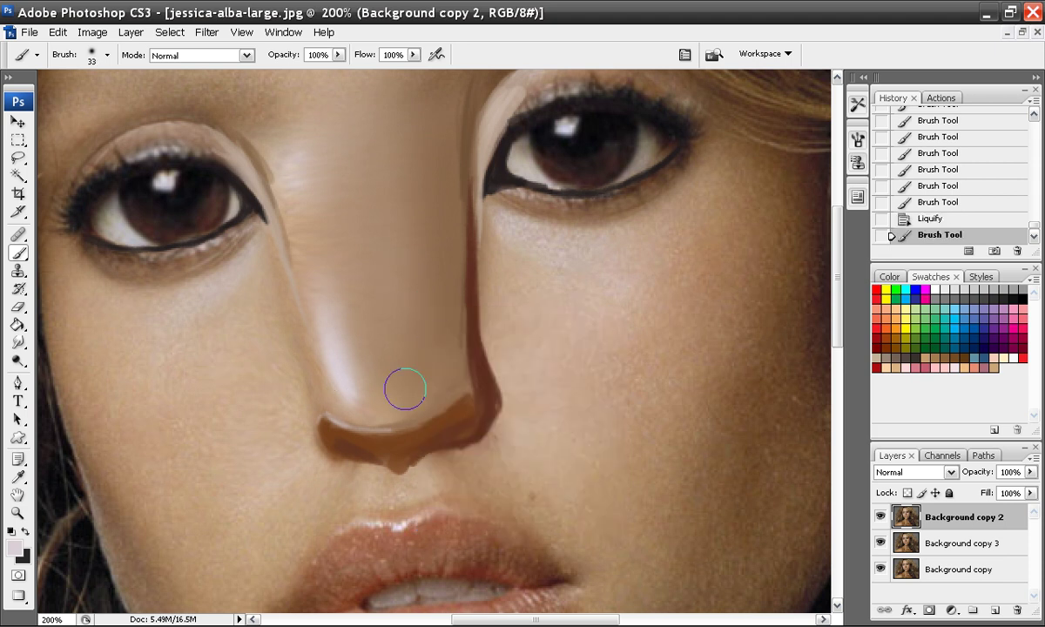
{"action": "key", "text": "alt+Tab"}
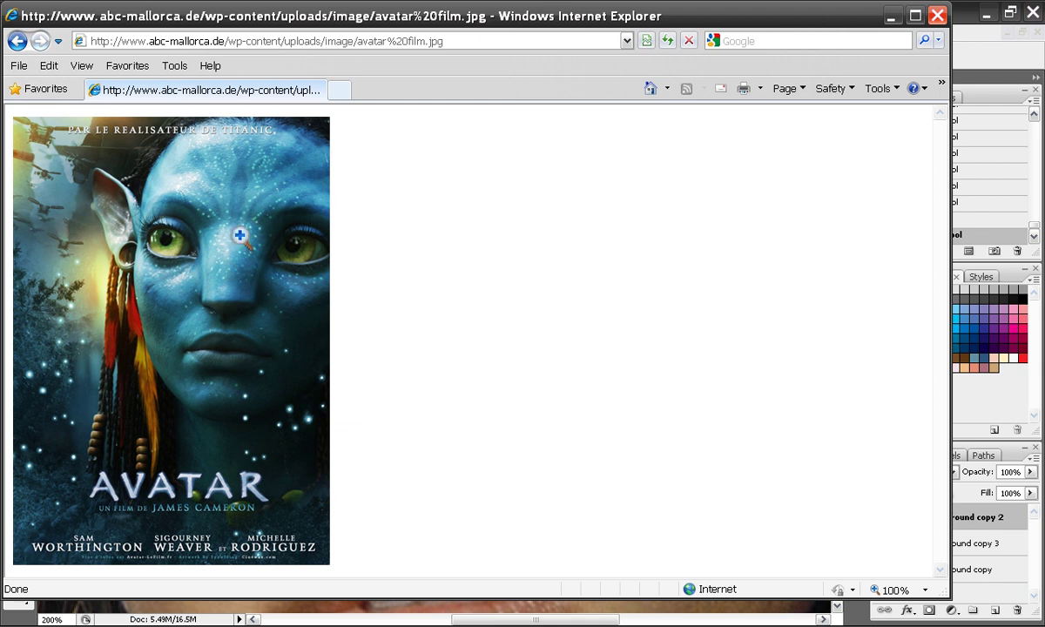
{"action": "left_click", "coordinate": [892, 15]}
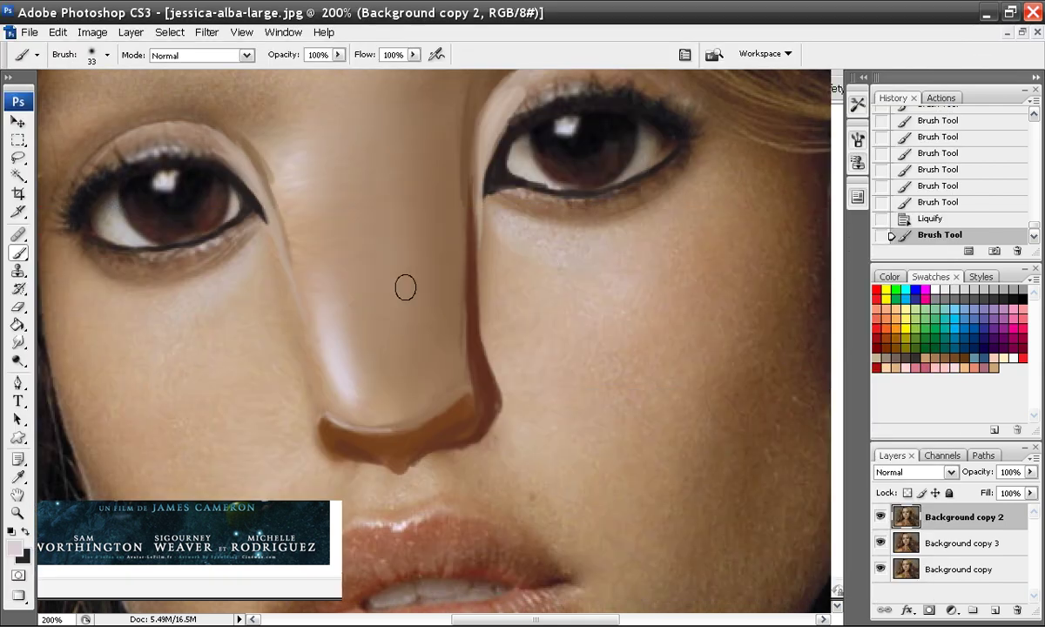
{"action": "right_click", "coordinate": [528, 299]}
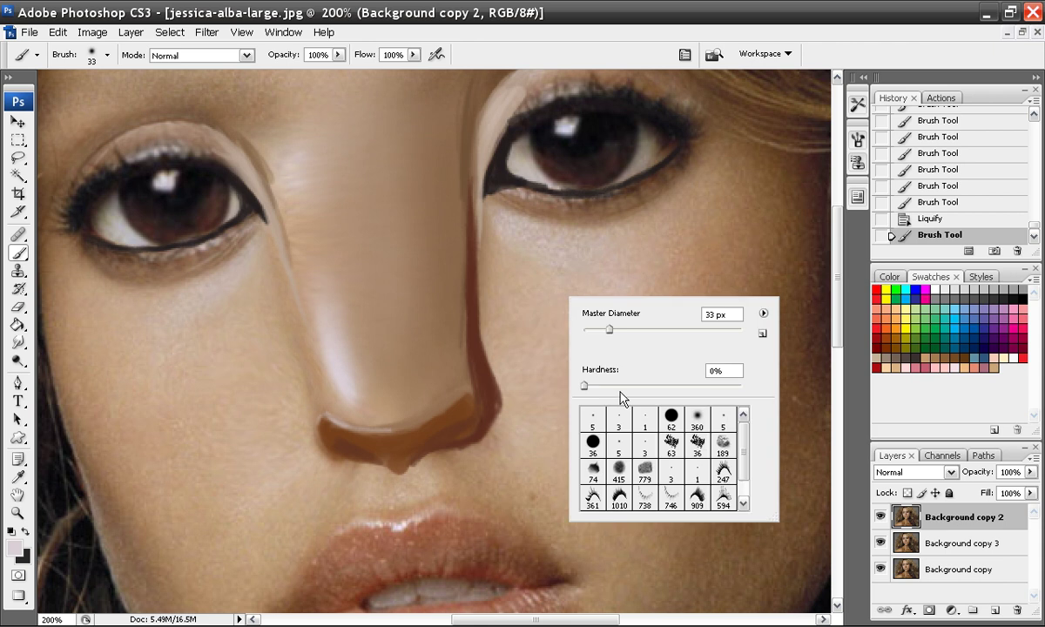
{"action": "left_click", "coordinate": [573, 240]}
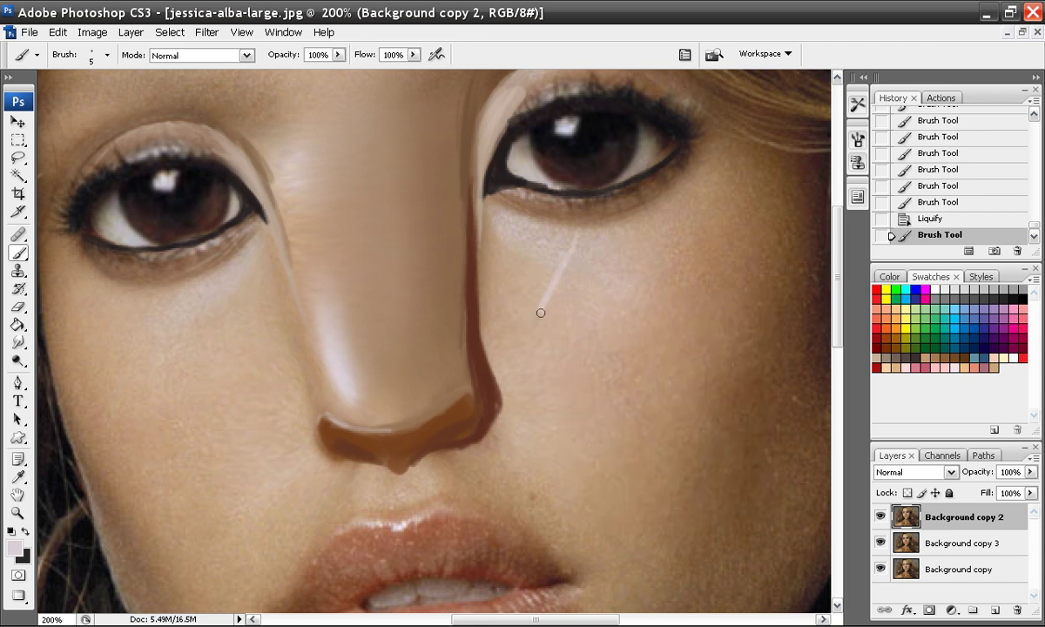
{"action": "left_click_drag", "start_coordinate": [531, 434], "coordinate": [570, 493]}
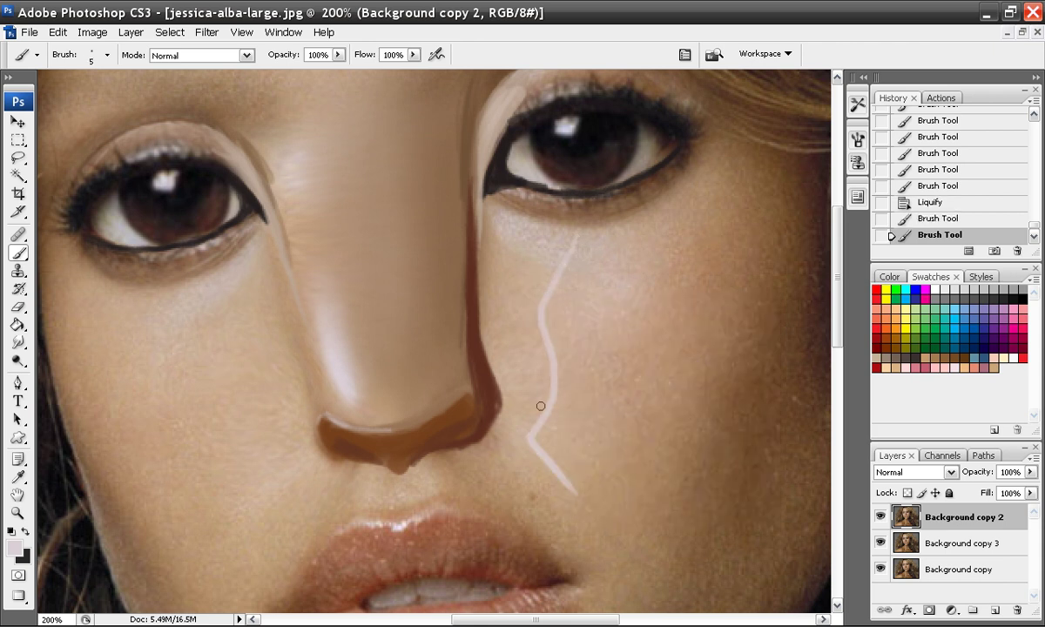
{"action": "key", "text": "ctrl+z"}
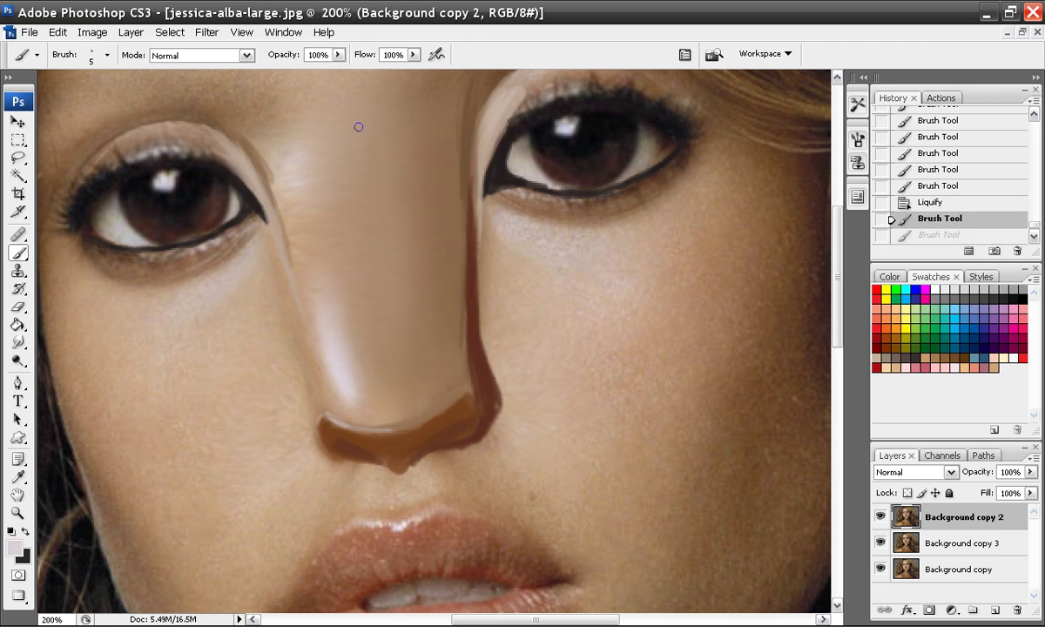
Step: Soften the highlight and skin above the nose tip with a soft 41 px brush and tones sampled from the nose
{"action": "right_click", "coordinate": [391, 366]}
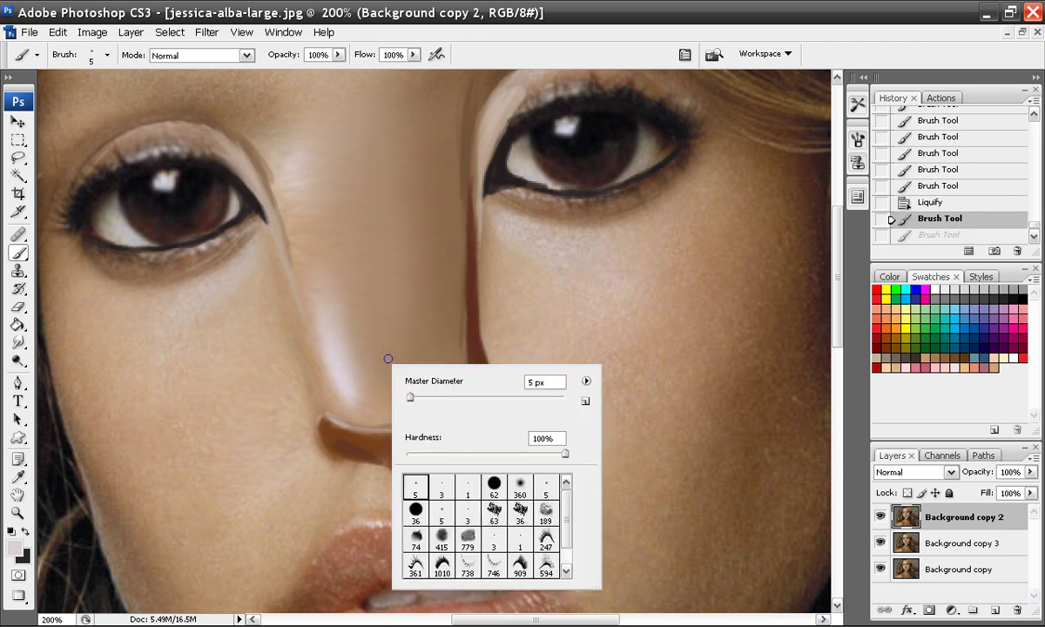
{"action": "left_click", "coordinate": [520, 486]}
{"action": "left_click", "coordinate": [438, 397]}
{"action": "left_click", "coordinate": [351, 364], "text": "alt"}
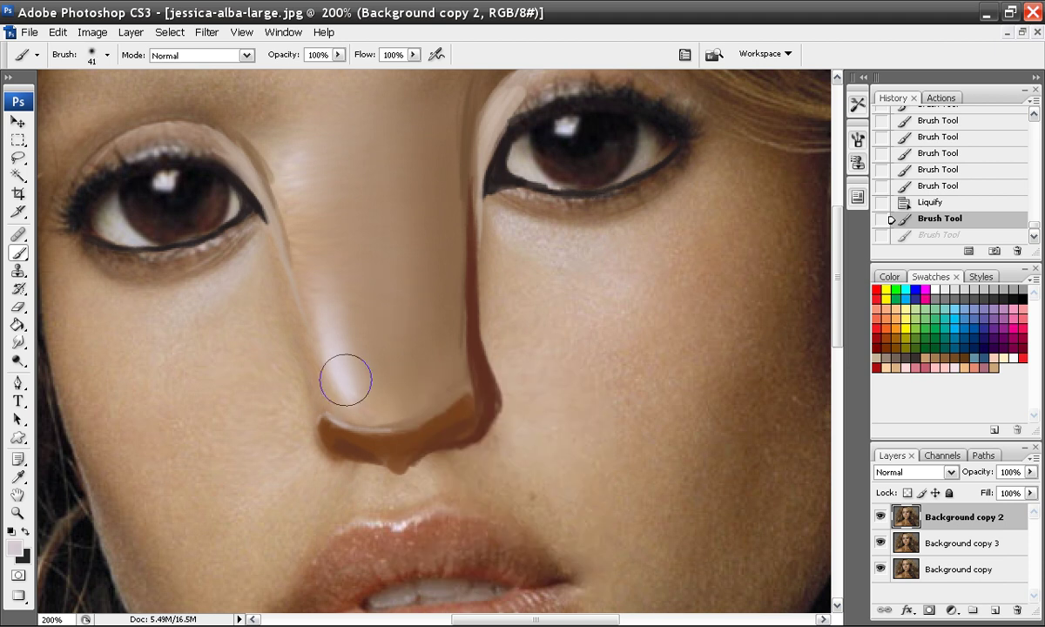
{"action": "left_click", "coordinate": [386, 399], "text": "alt"}
{"action": "mouse_move", "coordinate": [427, 382]}
{"action": "left_mouse_down"}
{"action": "mouse_move", "coordinate": [387, 396]}
{"action": "mouse_move", "coordinate": [437, 371]}
{"action": "mouse_move", "coordinate": [357, 376]}
{"action": "left_mouse_up"}
Step: Shade the middle and right side of the nose bridge with soft strokes of sampled brown
{"action": "left_click", "coordinate": [441, 320], "text": "alt"}
{"action": "left_click", "coordinate": [477, 344], "text": "alt"}
{"action": "mouse_move", "coordinate": [436, 311]}
{"action": "left_mouse_down"}
{"action": "mouse_move", "coordinate": [412, 319]}
{"action": "mouse_move", "coordinate": [415, 305]}
{"action": "left_mouse_up"}
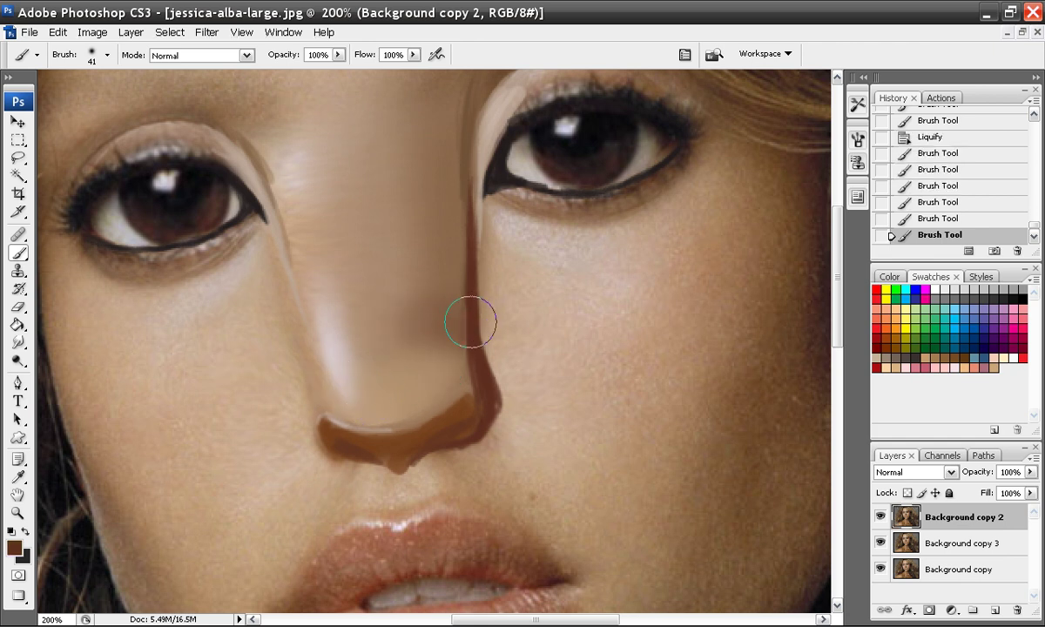
{"action": "mouse_move", "coordinate": [432, 303]}
{"action": "left_mouse_down"}
{"action": "mouse_move", "coordinate": [395, 325]}
{"action": "mouse_move", "coordinate": [320, 333]}
{"action": "mouse_move", "coordinate": [379, 325]}
{"action": "mouse_move", "coordinate": [375, 293]}
{"action": "mouse_move", "coordinate": [332, 284]}
{"action": "mouse_move", "coordinate": [447, 290]}
{"action": "mouse_move", "coordinate": [361, 278]}
{"action": "mouse_move", "coordinate": [346, 287]}
{"action": "mouse_move", "coordinate": [437, 294]}
{"action": "mouse_move", "coordinate": [425, 322]}
{"action": "left_mouse_up"}
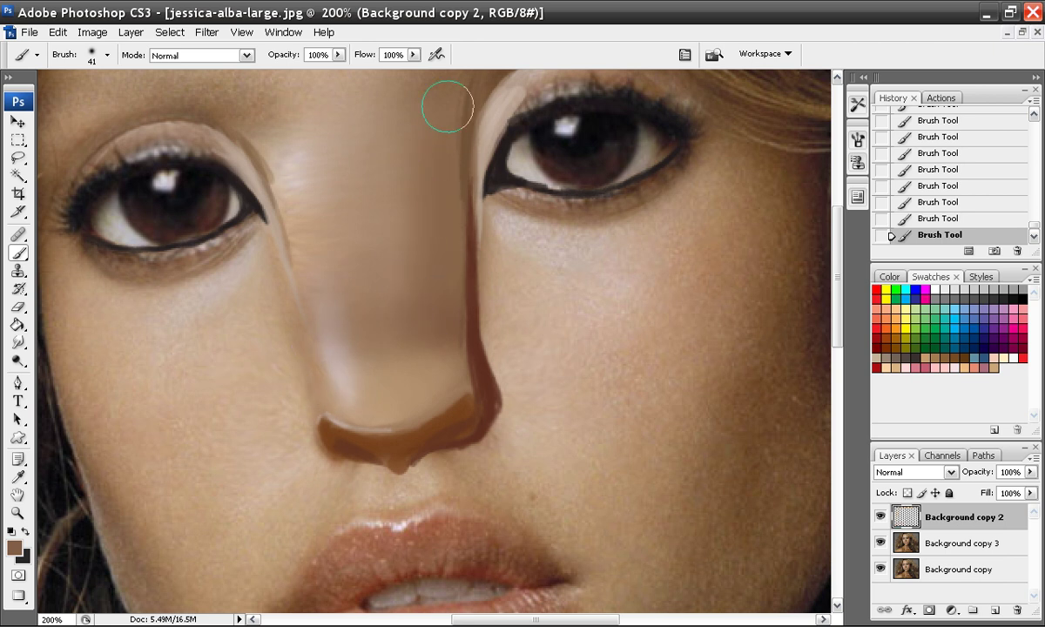
{"action": "left_click_drag", "start_coordinate": [437, 156], "coordinate": [448, 278]}
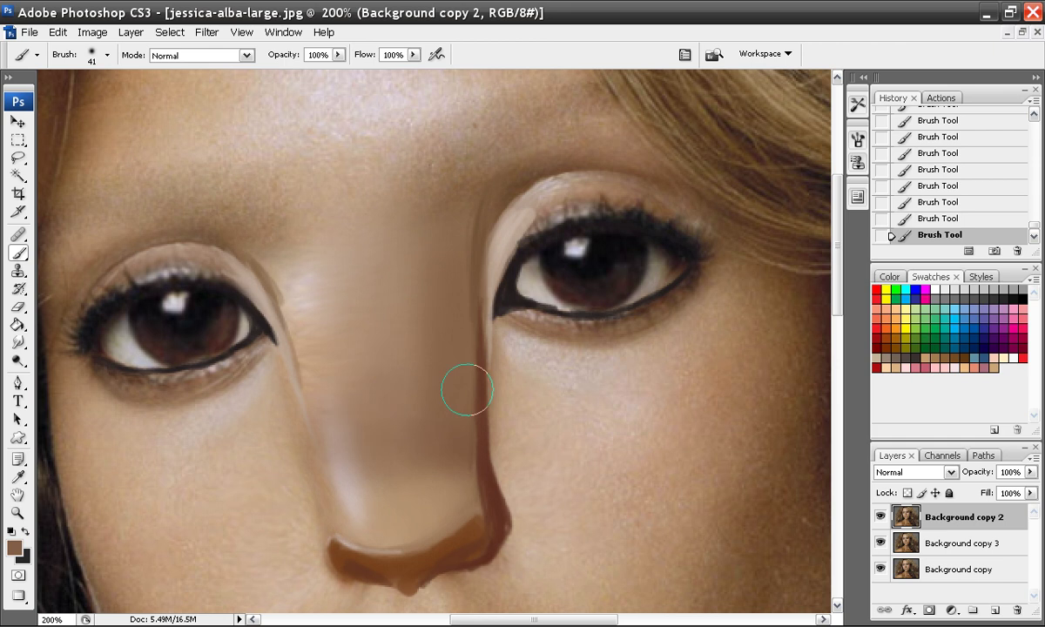
{"action": "key", "text": "alt"}
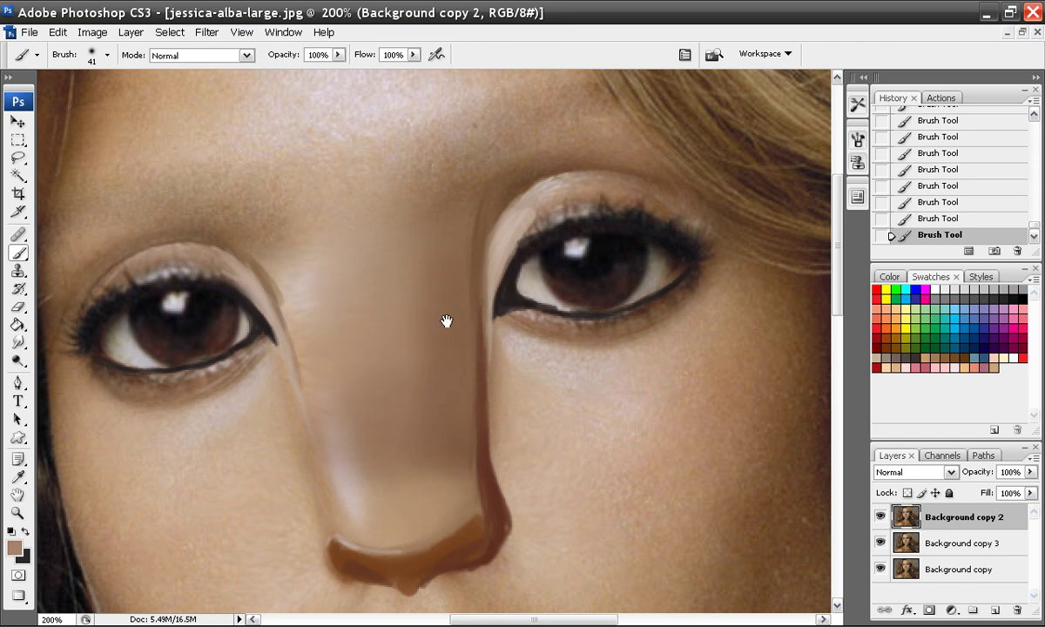
Step: Paint a soft tan band up the centre of the forehead above the nose bridge using sampled skin tones
{"action": "left_click_drag", "start_coordinate": [441, 149], "coordinate": [464, 266]}
{"action": "left_click", "coordinate": [405, 203], "text": "alt"}
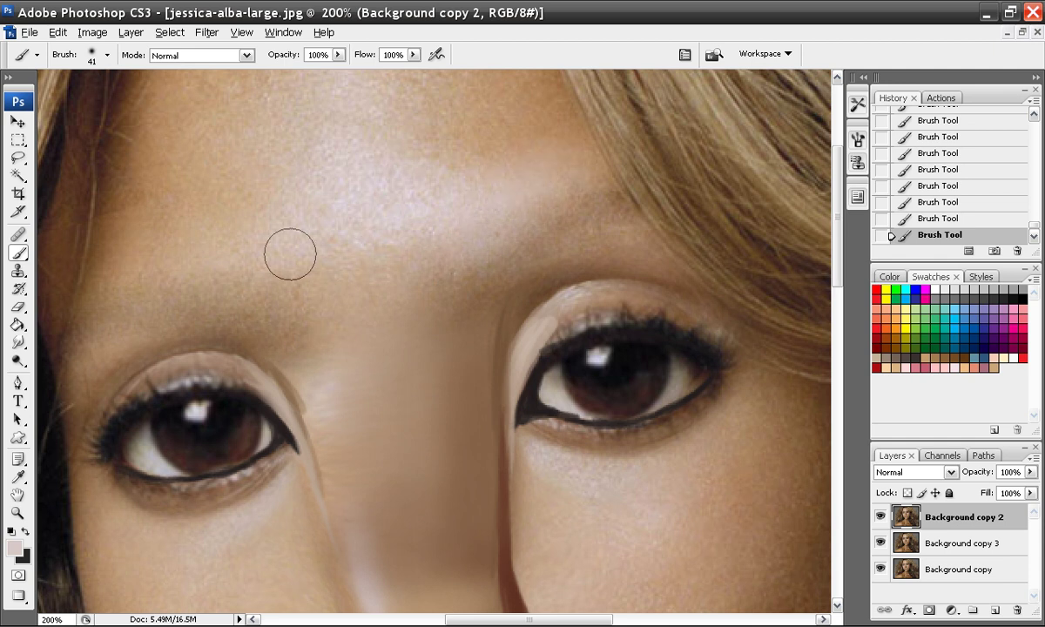
{"action": "left_click", "coordinate": [501, 119], "text": "alt"}
{"action": "mouse_move", "coordinate": [394, 244]}
{"action": "left_mouse_down"}
{"action": "mouse_move", "coordinate": [366, 273]}
{"action": "mouse_move", "coordinate": [428, 259]}
{"action": "mouse_move", "coordinate": [409, 230]}
{"action": "mouse_move", "coordinate": [334, 206]}
{"action": "mouse_move", "coordinate": [404, 233]}
{"action": "left_mouse_up"}
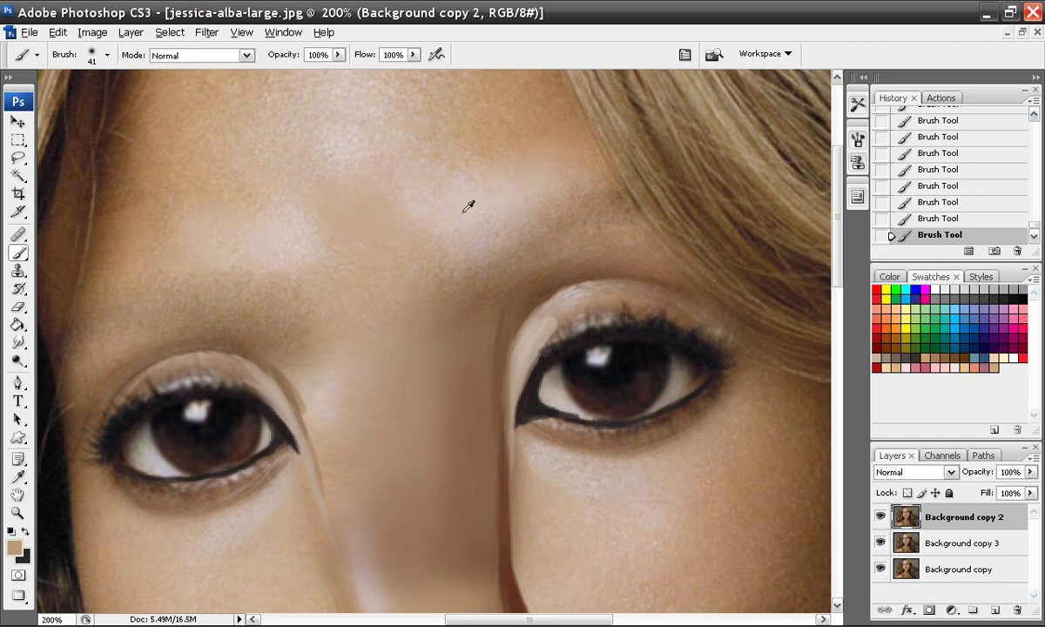
Step: Brighten the forehead on both sides of the tan band with sampled pale pink and blend it toward the brow shadows
{"action": "left_click_drag", "start_coordinate": [484, 250], "coordinate": [443, 227]}
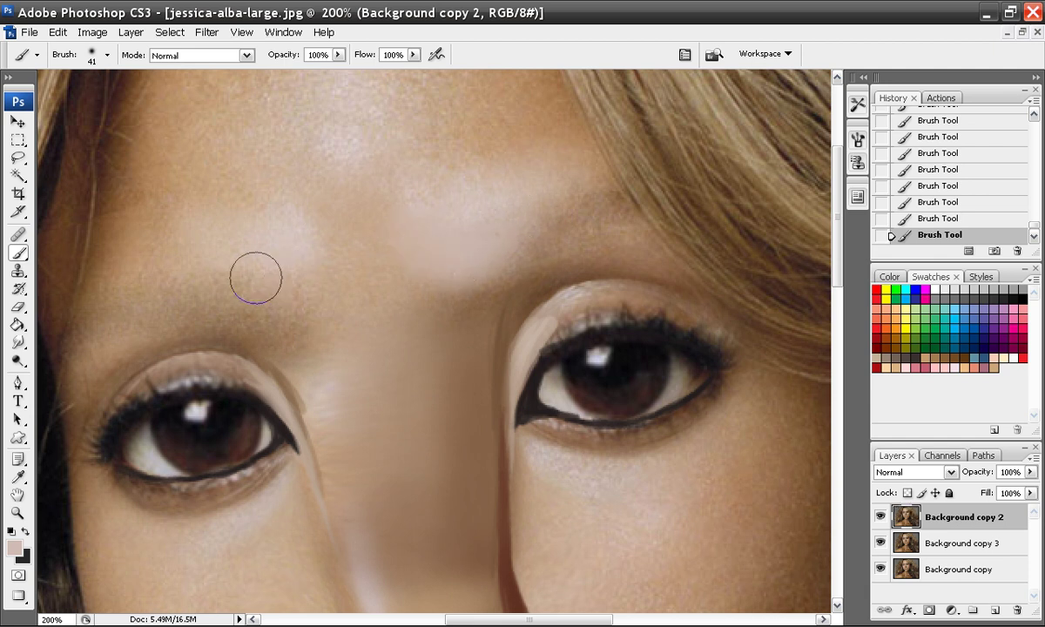
{"action": "left_click", "coordinate": [295, 240], "text": "alt"}
{"action": "left_click_drag", "start_coordinate": [338, 217], "coordinate": [360, 219]}
{"action": "left_click_drag", "start_coordinate": [482, 262], "coordinate": [512, 271]}
{"action": "left_click", "coordinate": [509, 296], "text": "alt"}
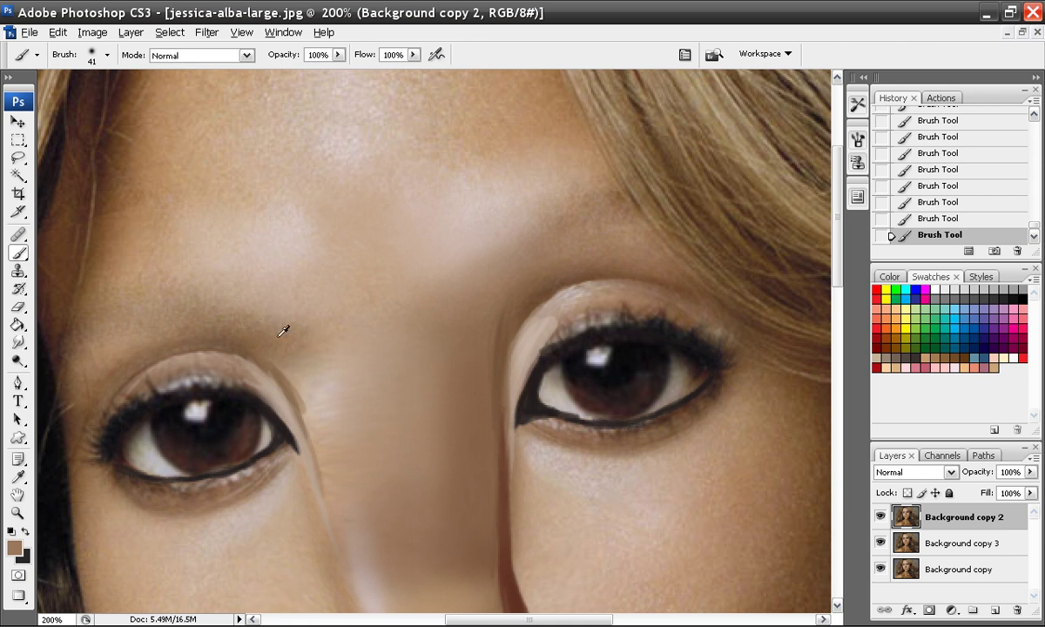
Step: Add skin texture to the painted nose bridge with the 19 px Healing Brush, sampling real skin from the forehead and right cheek
{"action": "key", "text": "ctrl+minus"}
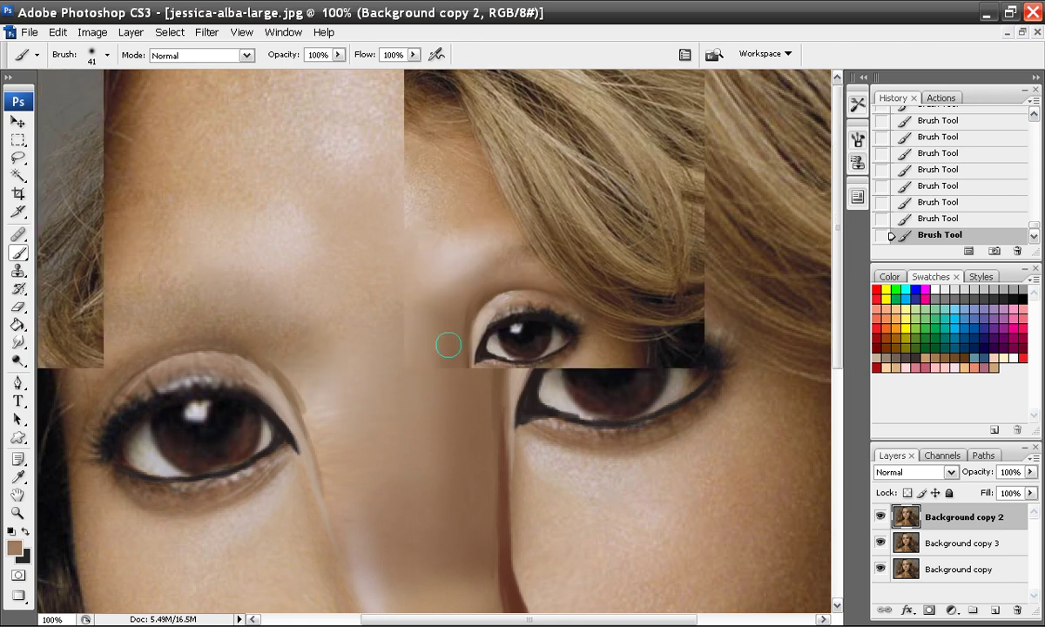
{"action": "left_click_drag", "start_coordinate": [458, 340], "coordinate": [411, 230]}
{"action": "left_click_drag", "start_coordinate": [455, 280], "coordinate": [470, 331]}
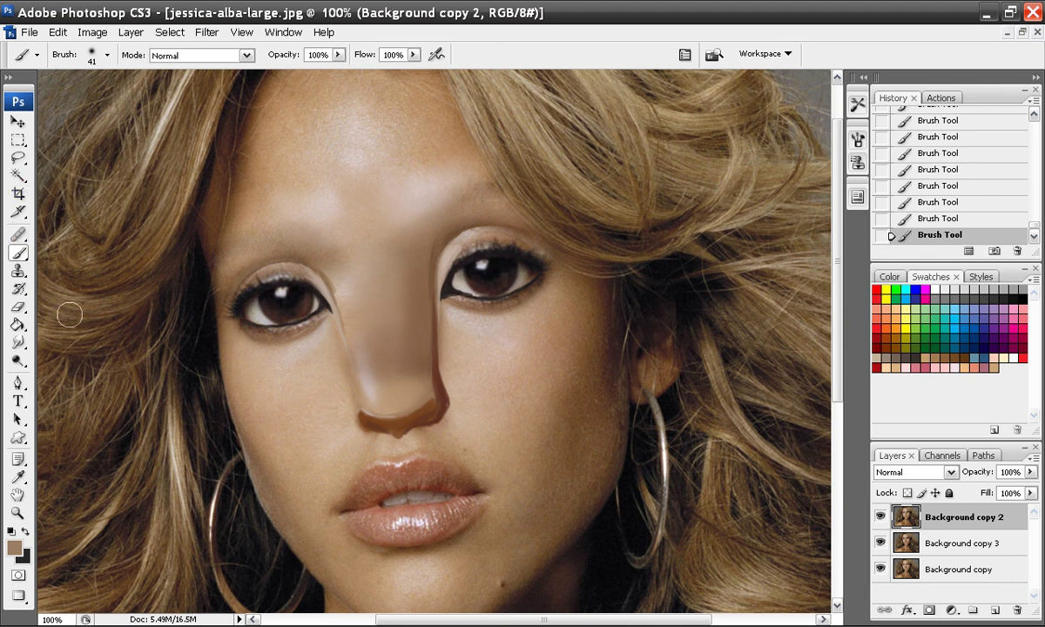
{"action": "left_click", "coordinate": [18, 233]}
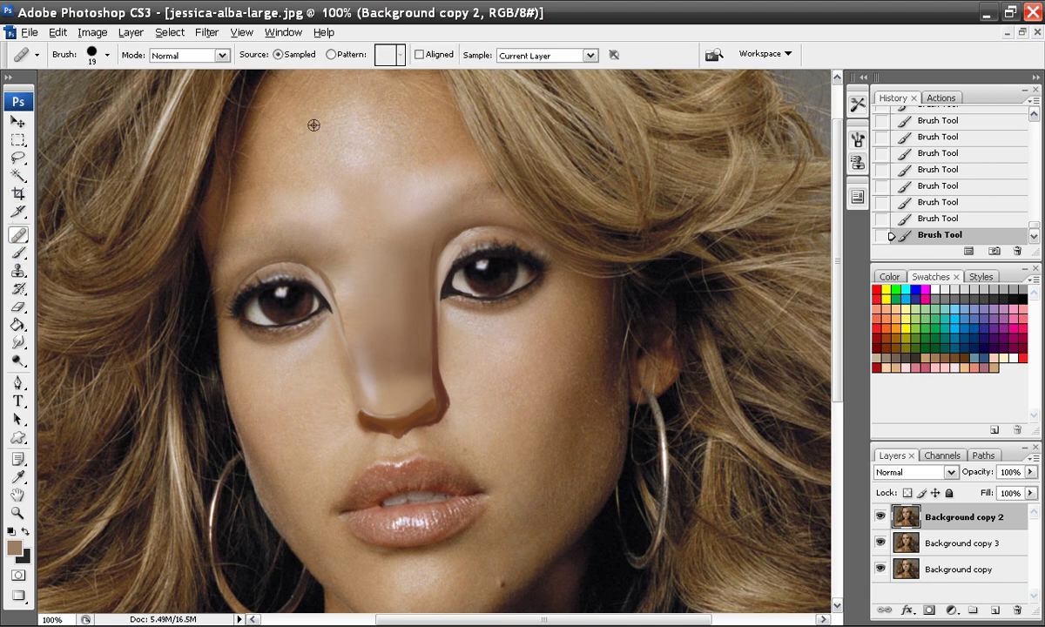
{"action": "mouse_move", "coordinate": [397, 310]}
{"action": "left_mouse_down"}
{"action": "mouse_move", "coordinate": [394, 263]}
{"action": "mouse_move", "coordinate": [414, 256]}
{"action": "left_mouse_up"}
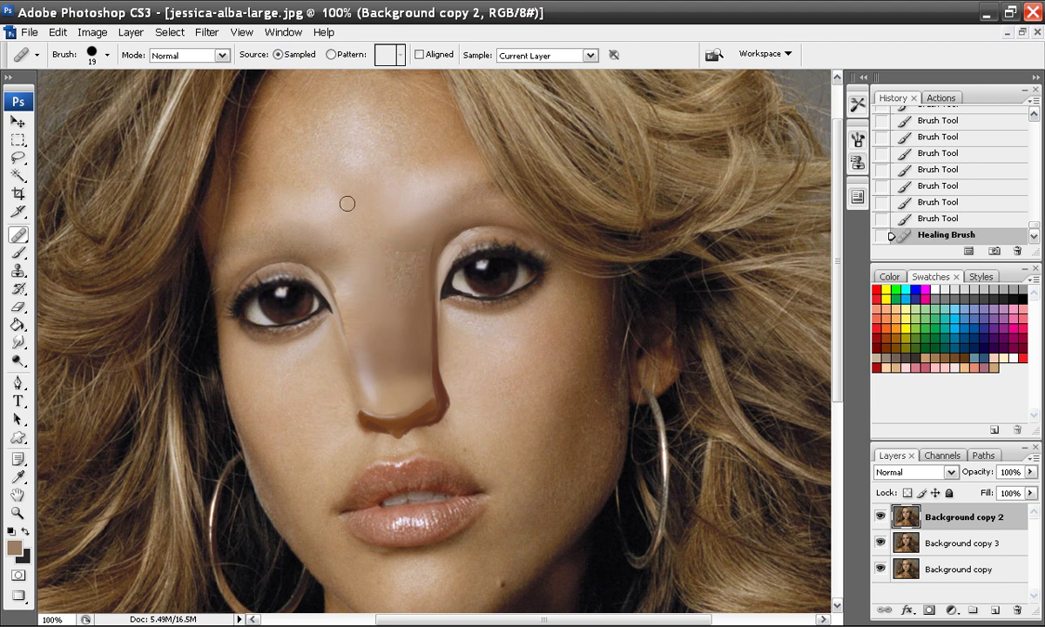
{"action": "mouse_move", "coordinate": [406, 314]}
{"action": "left_mouse_down"}
{"action": "mouse_move", "coordinate": [392, 286]}
{"action": "mouse_move", "coordinate": [370, 337]}
{"action": "mouse_move", "coordinate": [370, 325]}
{"action": "left_mouse_up"}
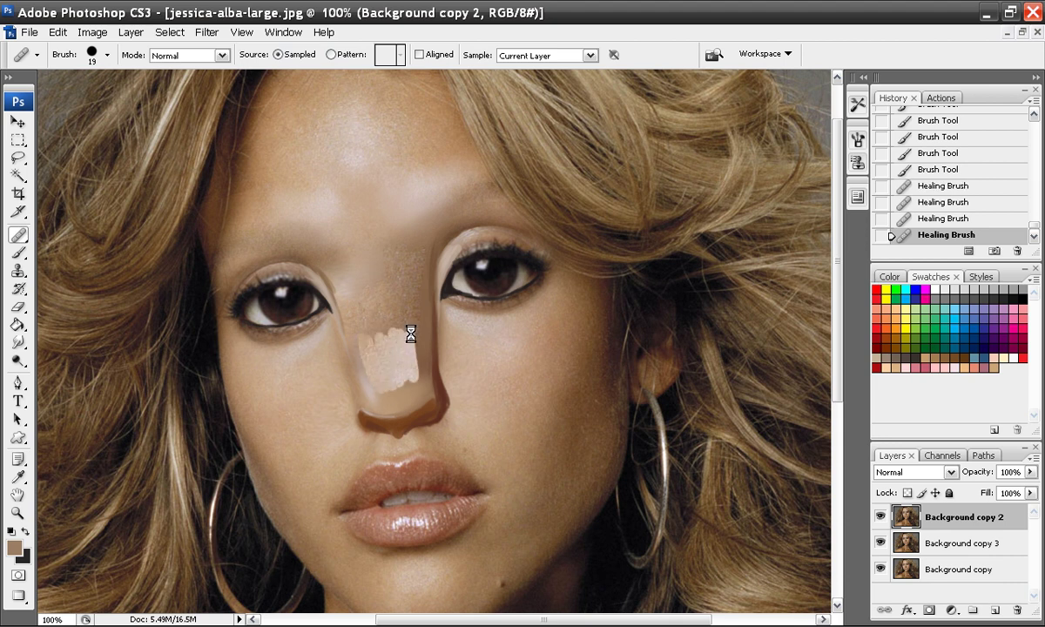
{"action": "mouse_move", "coordinate": [392, 315]}
{"action": "left_mouse_down"}
{"action": "mouse_move", "coordinate": [392, 352]}
{"action": "mouse_move", "coordinate": [410, 360]}
{"action": "mouse_move", "coordinate": [378, 347]}
{"action": "mouse_move", "coordinate": [396, 370]}
{"action": "mouse_move", "coordinate": [403, 339]}
{"action": "mouse_move", "coordinate": [368, 318]}
{"action": "left_mouse_up"}
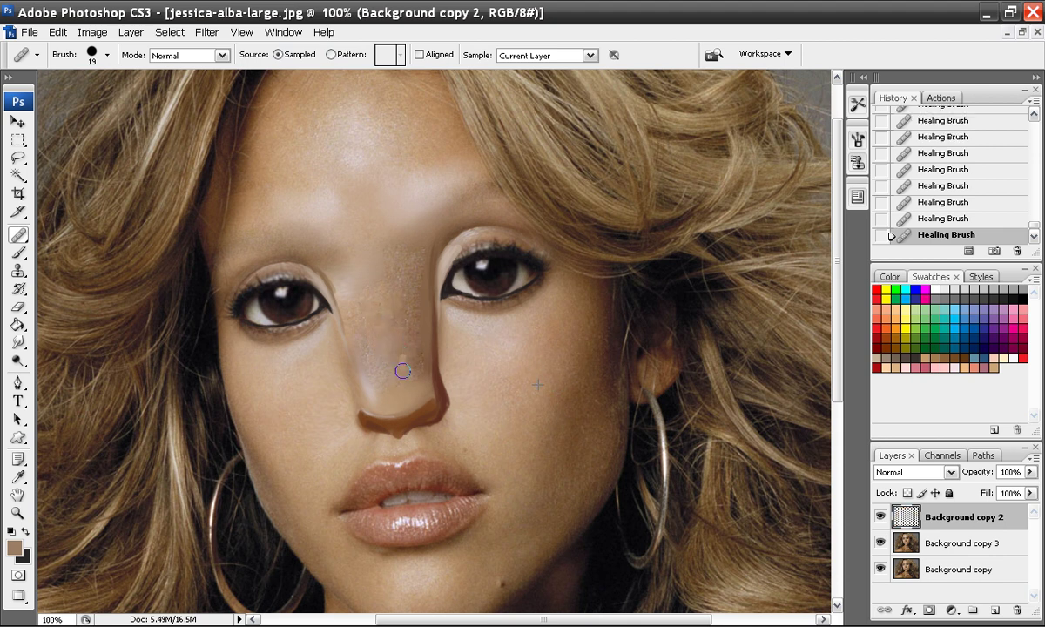
{"action": "left_click_drag", "start_coordinate": [394, 272], "coordinate": [392, 294]}
{"action": "left_click", "coordinate": [406, 315]}
{"action": "left_click", "coordinate": [405, 305]}
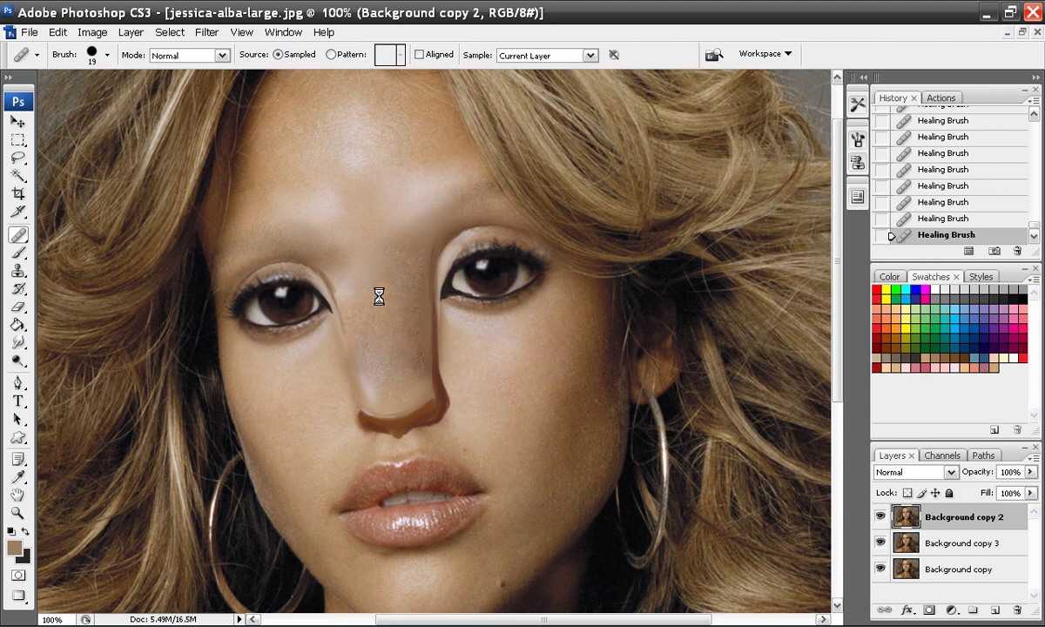
Step: Heal the patchy spots along the middle of the nose bridge close up with cheek texture
{"action": "key", "text": "ctrl+plus"}
{"action": "key", "text": "ctrl+plus"}
{"action": "left_click", "coordinate": [376, 318]}
{"action": "mouse_move", "coordinate": [368, 228]}
{"action": "left_mouse_down"}
{"action": "mouse_move", "coordinate": [389, 154]}
{"action": "mouse_move", "coordinate": [392, 269]}
{"action": "left_mouse_up"}
{"action": "mouse_move", "coordinate": [402, 225]}
{"action": "left_mouse_down"}
{"action": "mouse_move", "coordinate": [391, 303]}
{"action": "mouse_move", "coordinate": [401, 252]}
{"action": "mouse_move", "coordinate": [374, 239]}
{"action": "mouse_move", "coordinate": [387, 345]}
{"action": "left_mouse_up"}
{"action": "left_click_drag", "start_coordinate": [378, 420], "coordinate": [371, 438]}
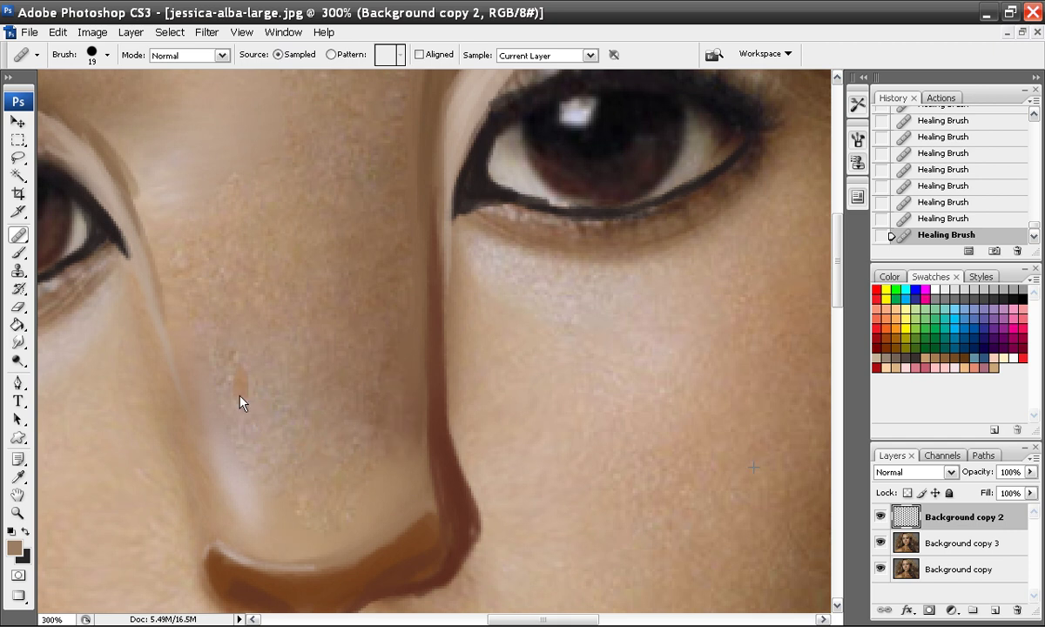
Step: Extend the healed skin texture across the nose just above its tip and over the upper bridge between the eyes
{"action": "mouse_move", "coordinate": [292, 493]}
{"action": "left_mouse_down"}
{"action": "mouse_move", "coordinate": [303, 501]}
{"action": "mouse_move", "coordinate": [348, 488]}
{"action": "left_mouse_up"}
{"action": "left_click_drag", "start_coordinate": [338, 277], "coordinate": [365, 366]}
{"action": "mouse_move", "coordinate": [384, 207]}
{"action": "left_mouse_down"}
{"action": "mouse_move", "coordinate": [394, 152]}
{"action": "mouse_move", "coordinate": [248, 283]}
{"action": "mouse_move", "coordinate": [194, 281]}
{"action": "left_mouse_up"}
{"action": "left_click_drag", "start_coordinate": [218, 217], "coordinate": [283, 177]}
{"action": "left_click_drag", "start_coordinate": [209, 192], "coordinate": [277, 160]}
{"action": "left_click_drag", "start_coordinate": [373, 158], "coordinate": [342, 150]}
{"action": "mouse_move", "coordinate": [365, 214]}
{"action": "left_mouse_down"}
{"action": "mouse_move", "coordinate": [377, 292]}
{"action": "mouse_move", "coordinate": [243, 481]}
{"action": "left_mouse_up"}
Step: Spread Healing Brush texture over the lower half of the nose, from its shaded right side across to the highlight
{"action": "scroll", "coordinate": [425, 217], "scroll_direction": "down", "scroll_amount": 5}
{"action": "scroll", "coordinate": [485, 231], "scroll_direction": "left", "scroll_amount": 3}
{"action": "mouse_move", "coordinate": [392, 264]}
{"action": "left_mouse_down"}
{"action": "mouse_move", "coordinate": [364, 263]}
{"action": "mouse_move", "coordinate": [364, 230]}
{"action": "left_mouse_up"}
{"action": "left_click_drag", "start_coordinate": [475, 195], "coordinate": [450, 238]}
{"action": "left_click_drag", "start_coordinate": [500, 261], "coordinate": [494, 284]}
{"action": "left_click_drag", "start_coordinate": [480, 377], "coordinate": [480, 410]}
{"action": "left_click_drag", "start_coordinate": [479, 492], "coordinate": [489, 418]}
{"action": "left_click_drag", "start_coordinate": [437, 417], "coordinate": [408, 393]}
{"action": "left_click_drag", "start_coordinate": [378, 336], "coordinate": [367, 356]}
{"action": "left_click_drag", "start_coordinate": [340, 332], "coordinate": [342, 352]}
Step: Even out the healed texture along the nose's right edge and above its lower rim with further Healing Brush strokes
{"action": "left_click_drag", "start_coordinate": [485, 330], "coordinate": [490, 379]}
{"action": "left_click_drag", "start_coordinate": [497, 480], "coordinate": [499, 401]}
{"action": "left_click_drag", "start_coordinate": [499, 351], "coordinate": [511, 320]}
{"action": "left_click", "coordinate": [503, 201]}
{"action": "left_click_drag", "start_coordinate": [329, 307], "coordinate": [312, 315]}
{"action": "left_click_drag", "start_coordinate": [423, 432], "coordinate": [389, 297]}
{"action": "left_click_drag", "start_coordinate": [385, 374], "coordinate": [372, 386]}
{"action": "left_click_drag", "start_coordinate": [364, 436], "coordinate": [385, 429]}
{"action": "left_click", "coordinate": [388, 355]}
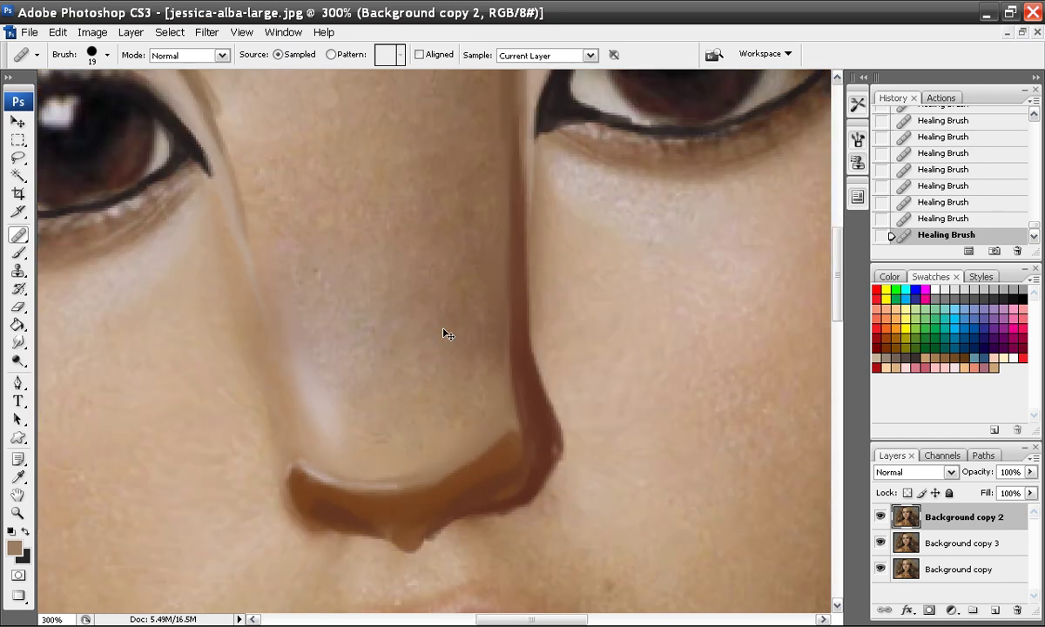
{"action": "key", "text": "ctrl+minus"}
{"action": "key", "text": "ctrl+minus"}
{"action": "key", "text": "ctrl+minus"}
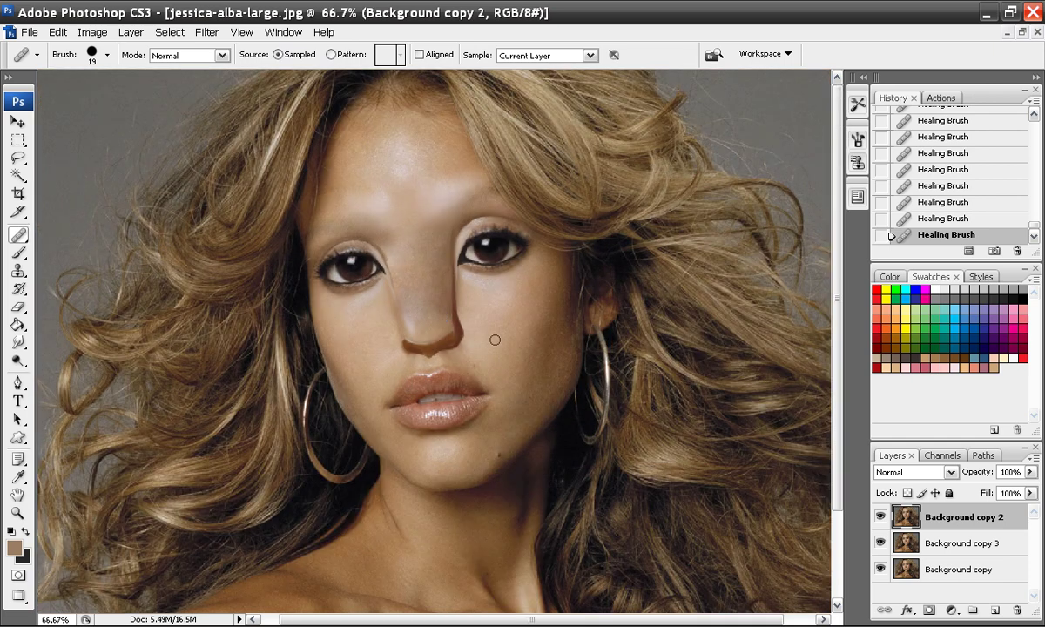
{"action": "left_click_drag", "start_coordinate": [505, 326], "coordinate": [467, 316]}
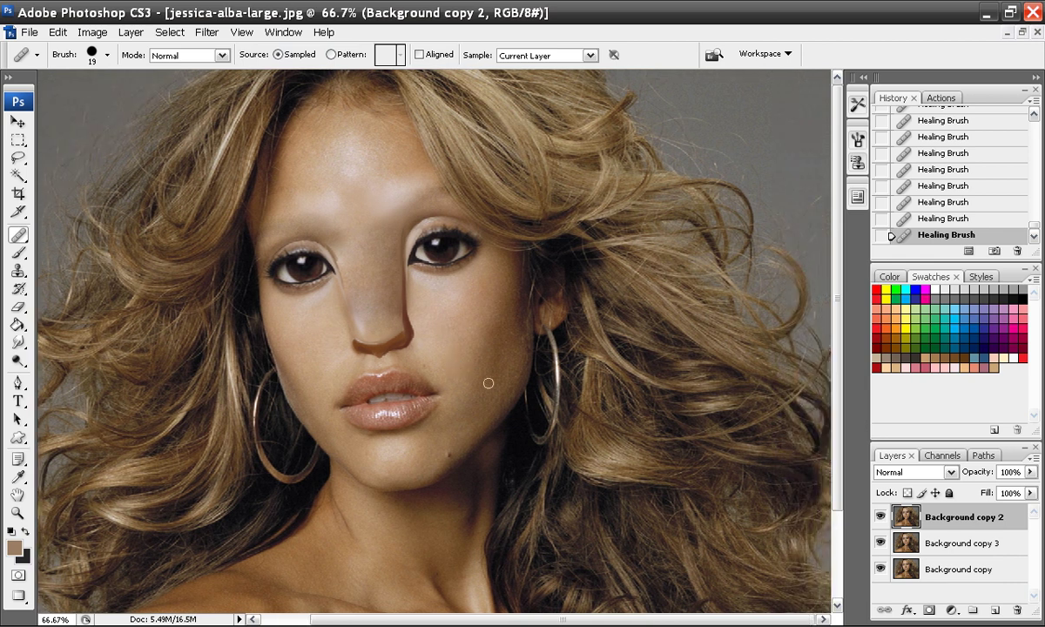
{"action": "key", "text": "F10"}
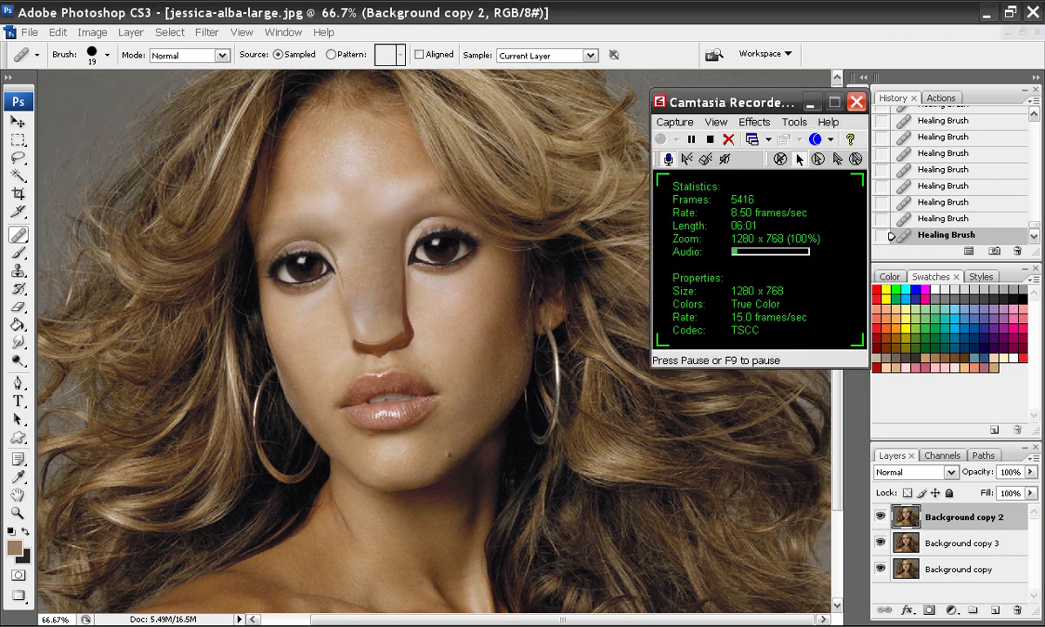
{"action": "left_click", "coordinate": [812, 104]}
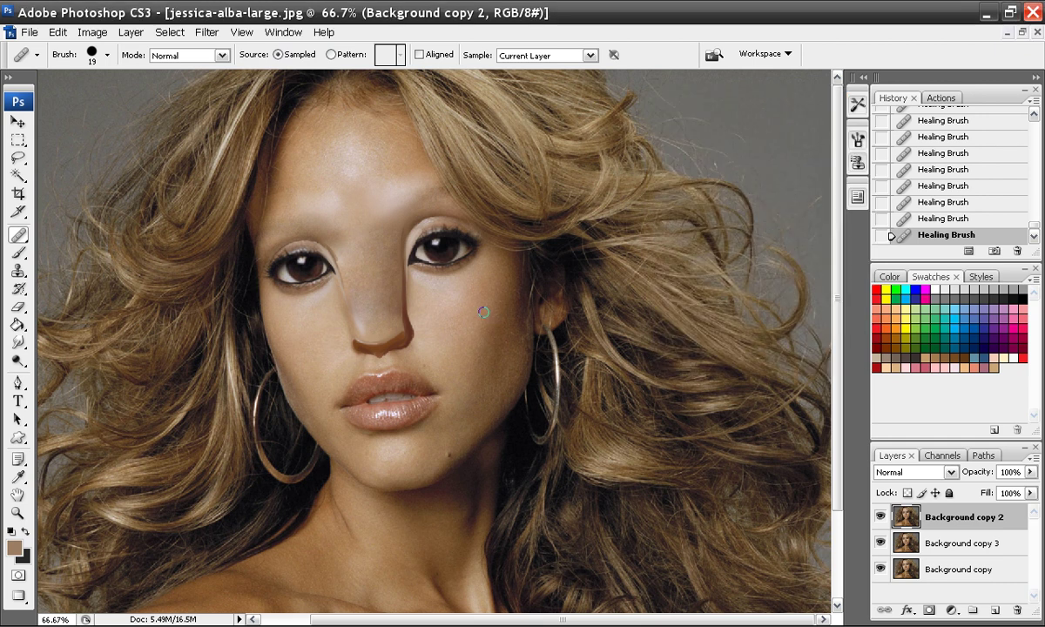
Step: Smooth the middle of the forehead with a soft 127 px brush in a skin tone sampled from the forehead
{"action": "left_click", "coordinate": [18, 254]}
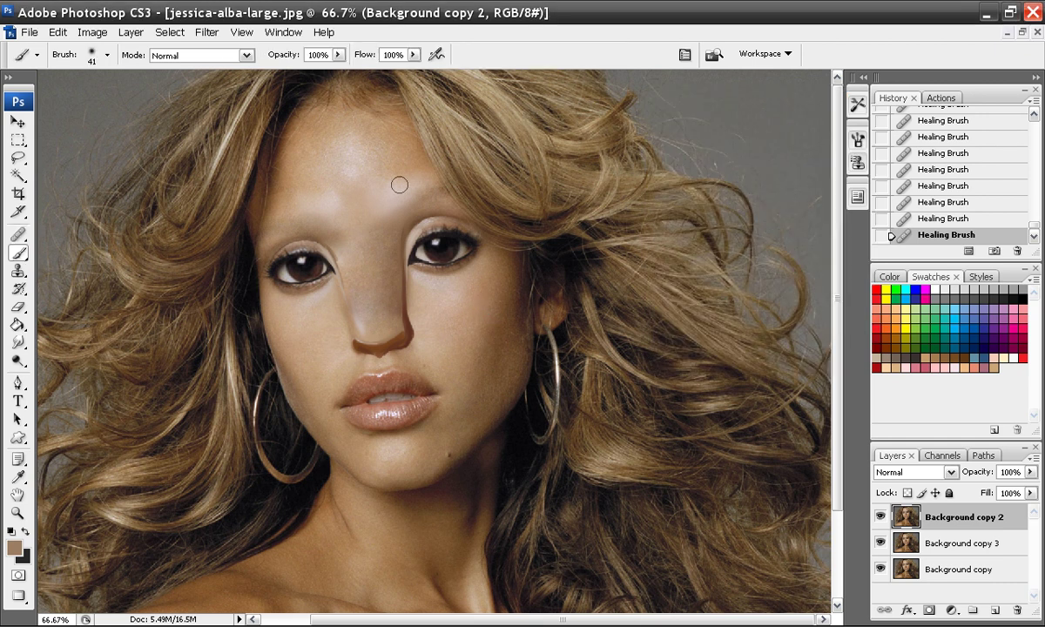
{"action": "right_click", "coordinate": [375, 265]}
{"action": "left_click", "coordinate": [490, 376]}
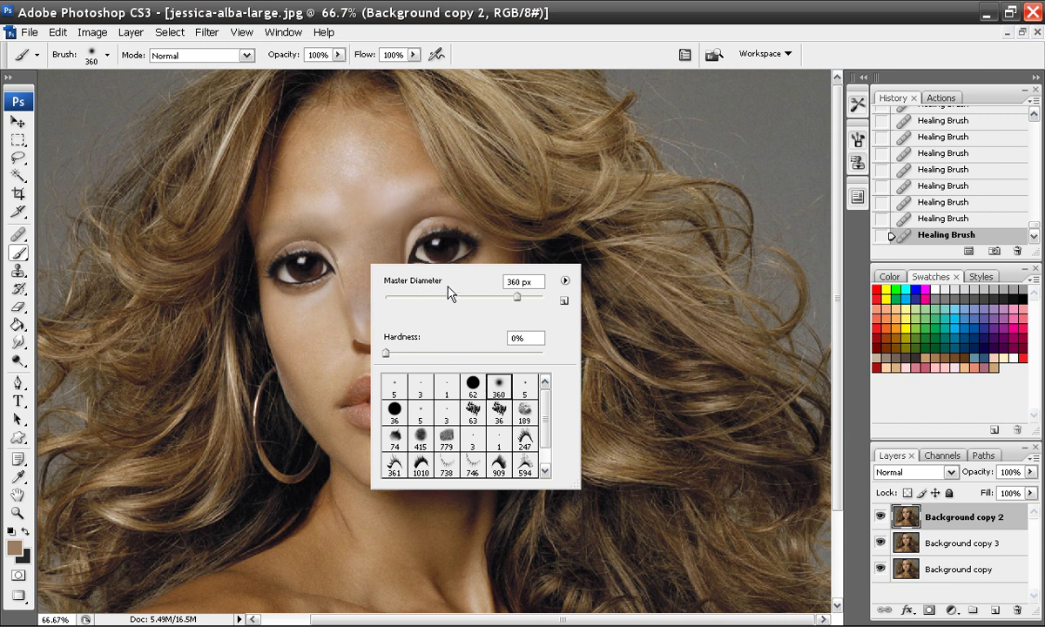
{"action": "left_click", "coordinate": [323, 157], "text": "alt"}
{"action": "left_click", "coordinate": [361, 162]}
{"action": "left_click", "coordinate": [384, 158]}
{"action": "left_click", "coordinate": [395, 150]}
{"action": "left_click", "coordinate": [339, 185]}
{"action": "left_click", "coordinate": [358, 197]}
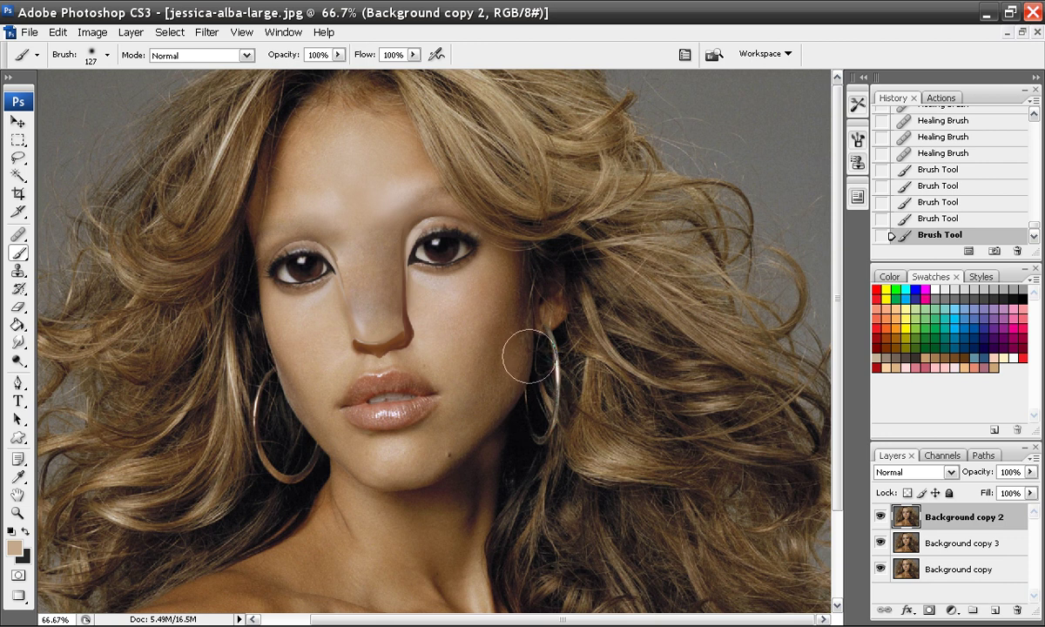
Step: Refine the nose's edge below the left eye's inner corner with a 5 px brush in skin tones sampled nearby
{"action": "key", "text": "ctrl+plus"}
{"action": "left_click_drag", "start_coordinate": [342, 303], "coordinate": [416, 387]}
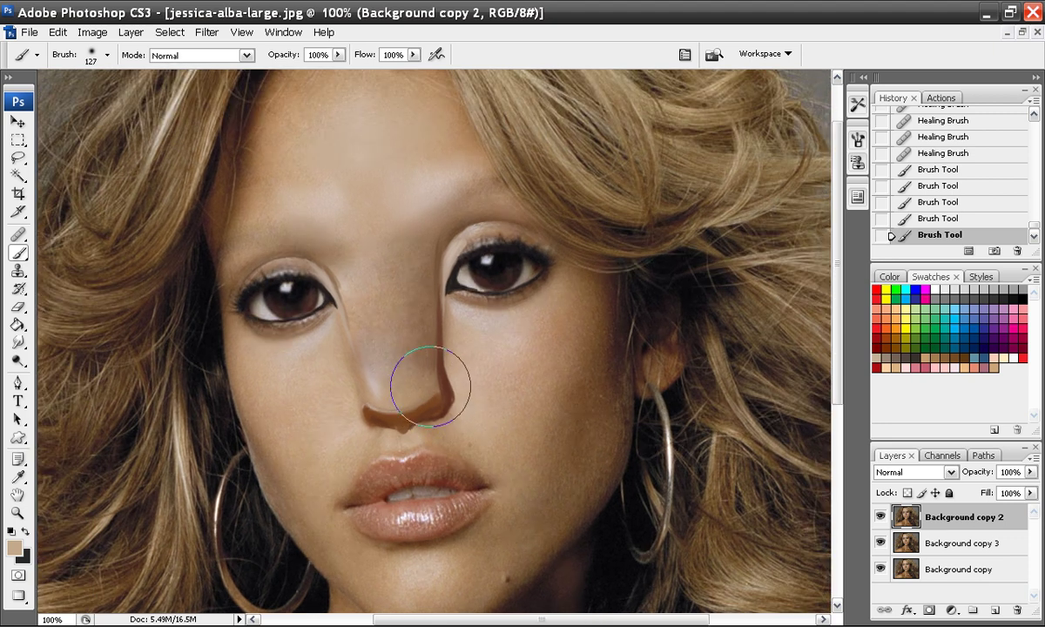
{"action": "key", "text": "ctrl+plus"}
{"action": "right_click", "coordinate": [394, 359]}
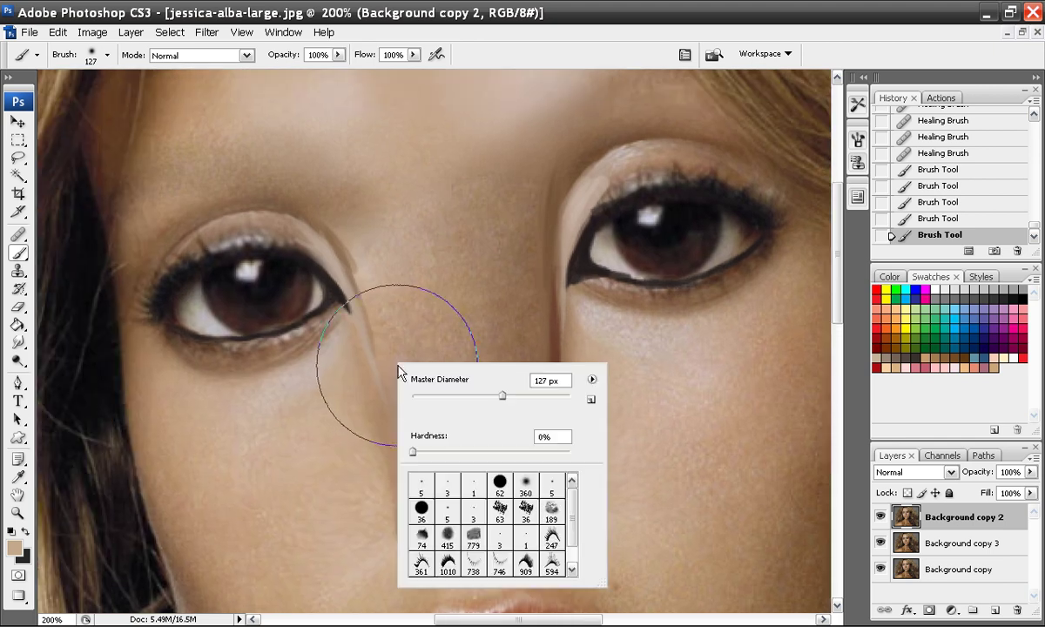
{"action": "left_click", "coordinate": [421, 480]}
{"action": "left_click", "coordinate": [333, 272], "text": "alt"}
{"action": "left_click_drag", "start_coordinate": [349, 304], "coordinate": [356, 315]}
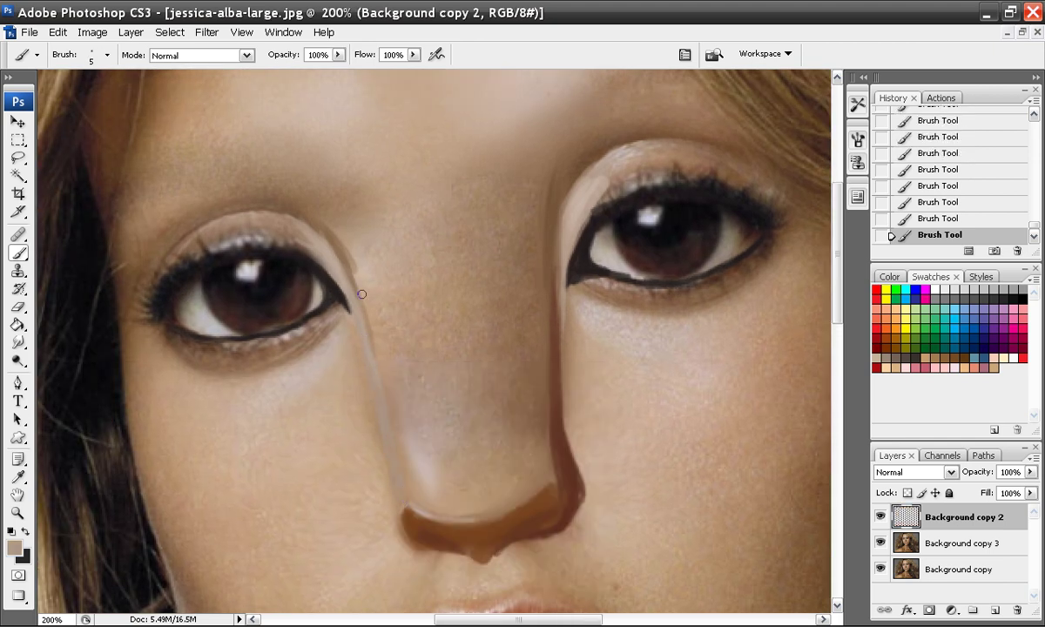
{"action": "left_click", "coordinate": [338, 388], "text": "alt"}
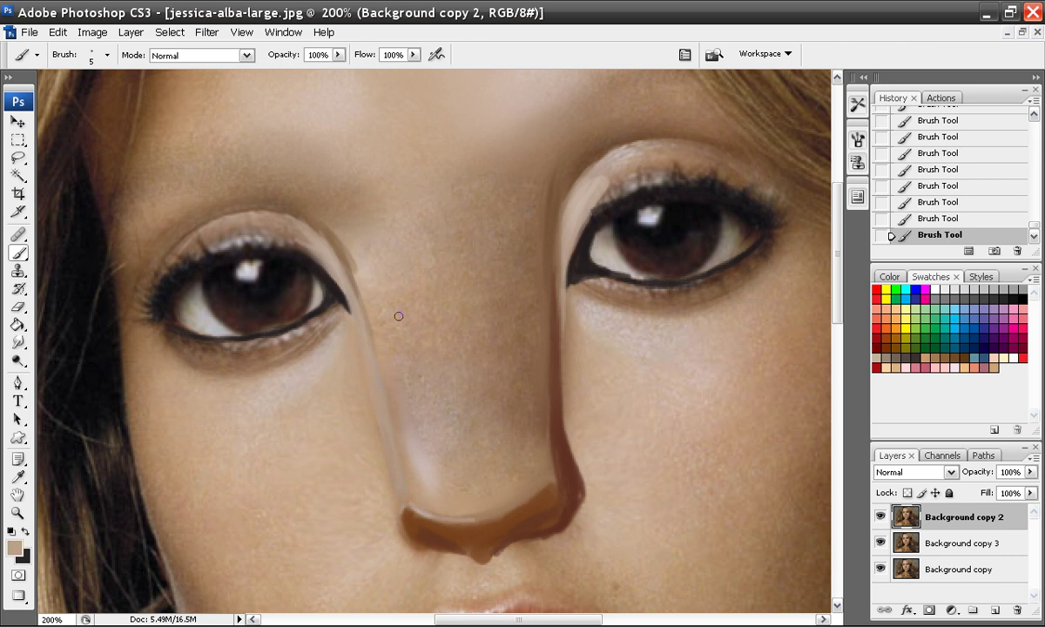
Step: Paint thin light highlight lines with the 5 px brush along both sides of the upper nose bridge, beside the inner eye corners
{"action": "key", "text": "ctrl+minus"}
{"action": "key", "text": "ctrl+minus"}
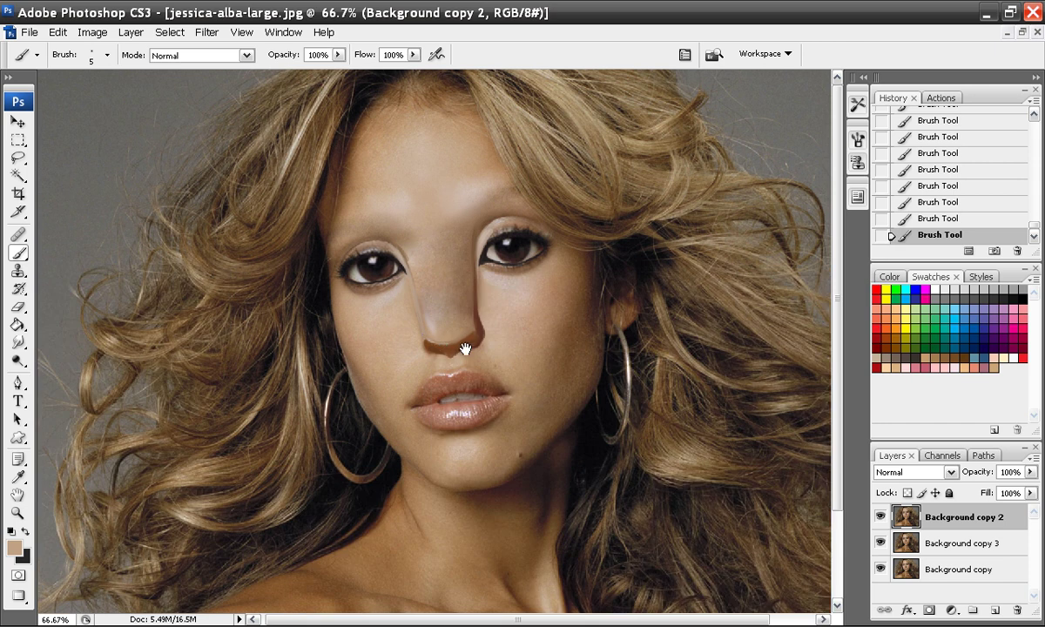
{"action": "key", "text": "ctrl+plus"}
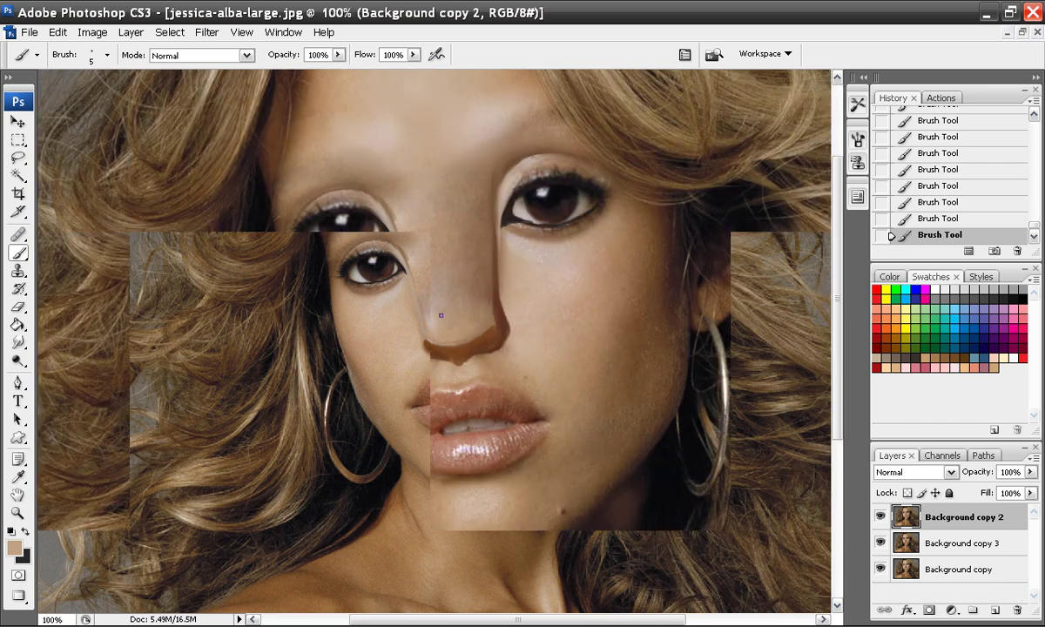
{"action": "left_click_drag", "start_coordinate": [440, 286], "coordinate": [462, 422]}
{"action": "key", "text": "ctrl+plus"}
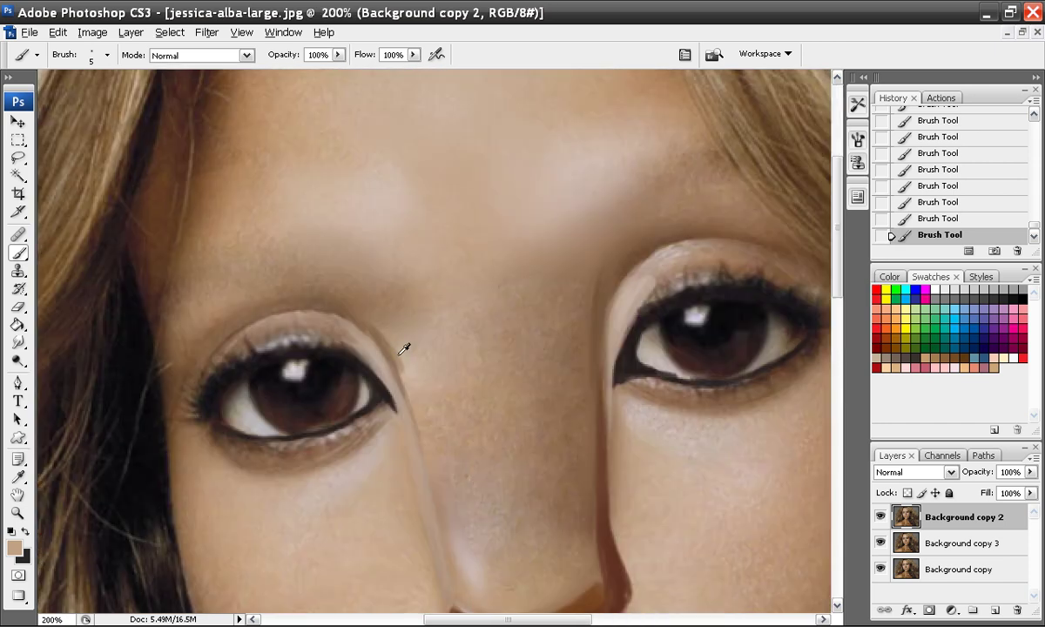
{"action": "left_click_drag", "start_coordinate": [378, 322], "coordinate": [401, 370]}
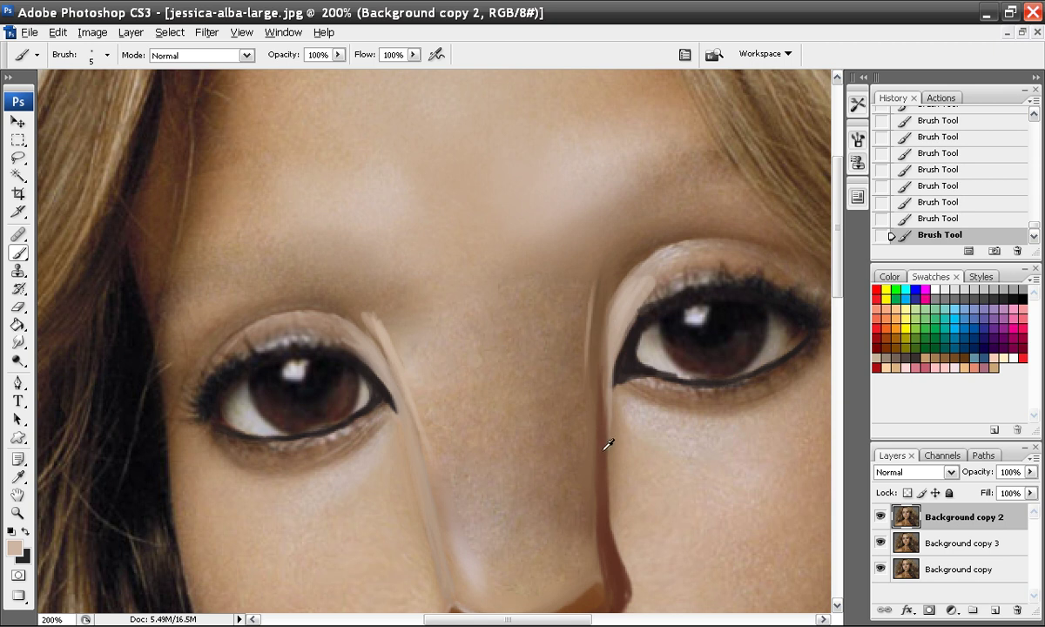
{"action": "left_click_drag", "start_coordinate": [605, 299], "coordinate": [605, 356]}
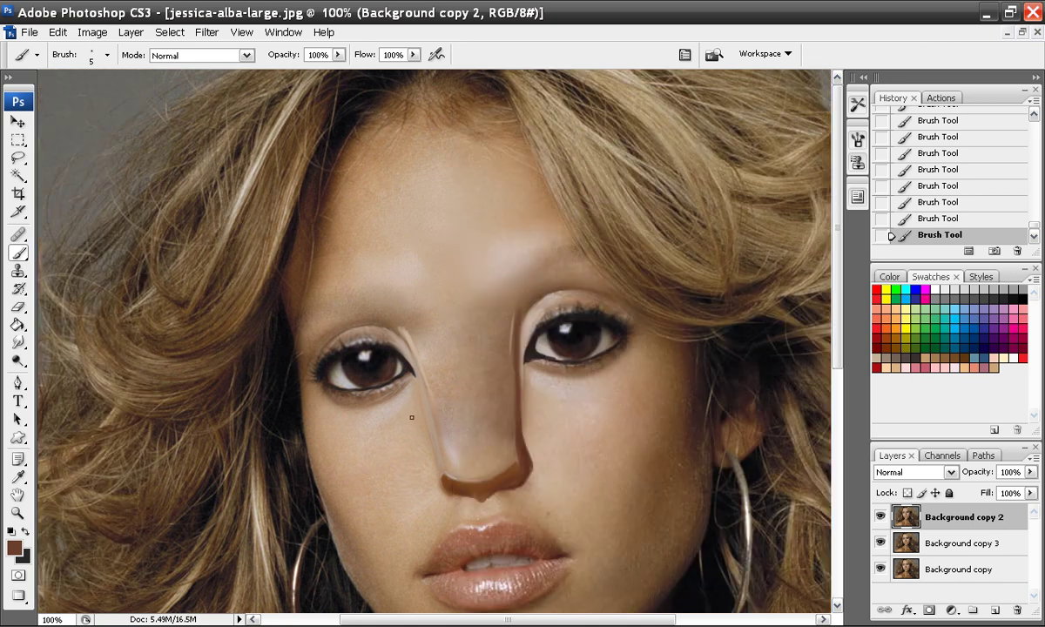
Step: Remove the small mole on the chin with the Healing Brush
{"action": "left_click_drag", "start_coordinate": [478, 434], "coordinate": [402, 376]}
{"action": "key", "text": "ctrl+minus"}
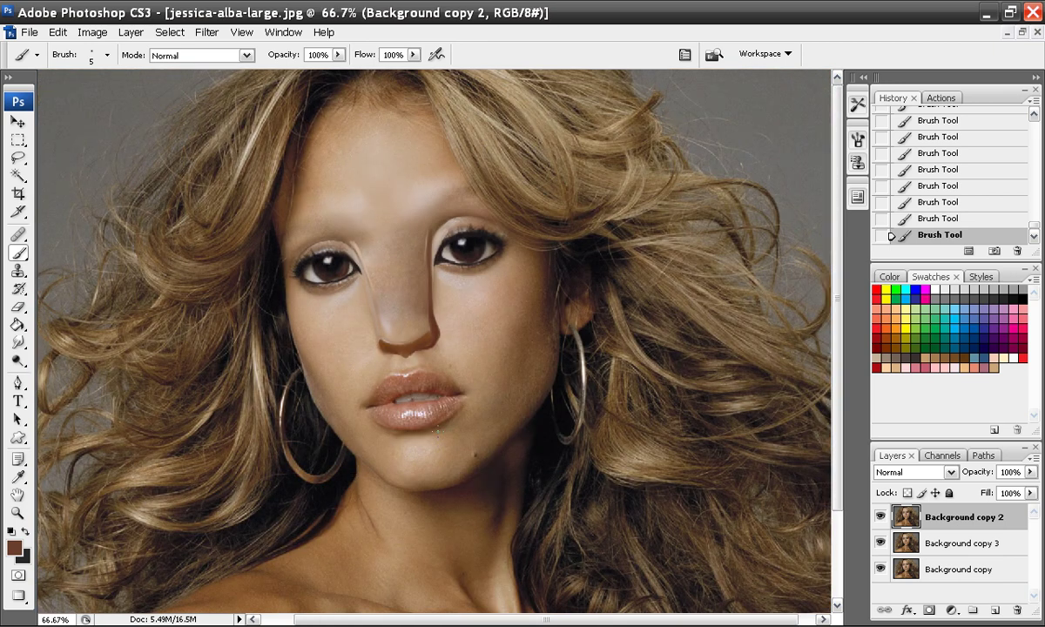
{"action": "key", "text": "ctrl+plus"}
{"action": "key", "text": "ctrl+minus"}
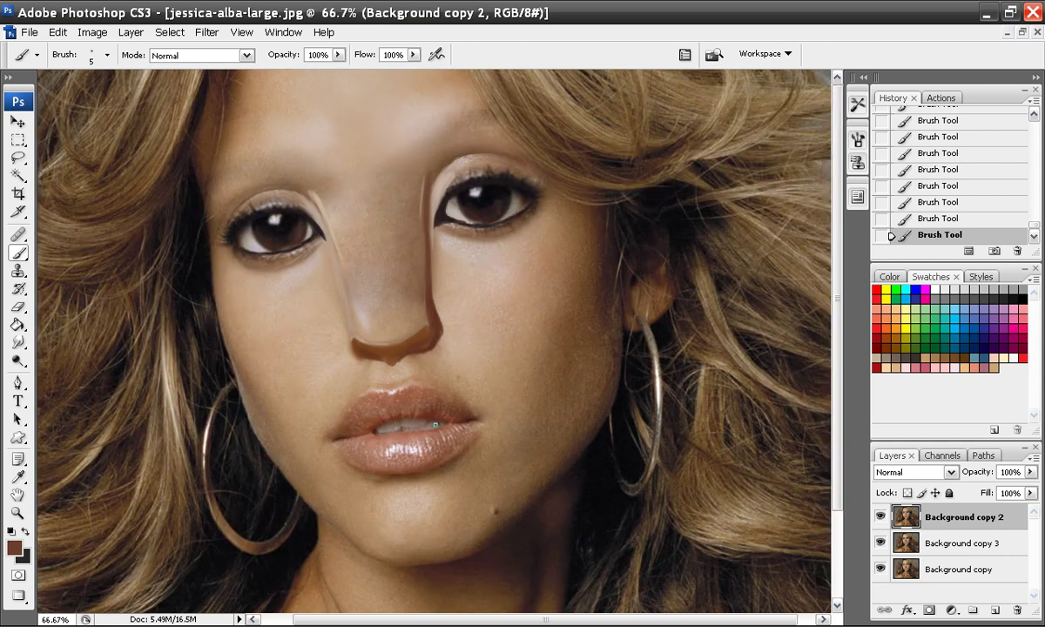
{"action": "key", "text": "ctrl+plus"}
{"action": "key", "text": "ctrl+minus"}
{"action": "key", "text": "j"}
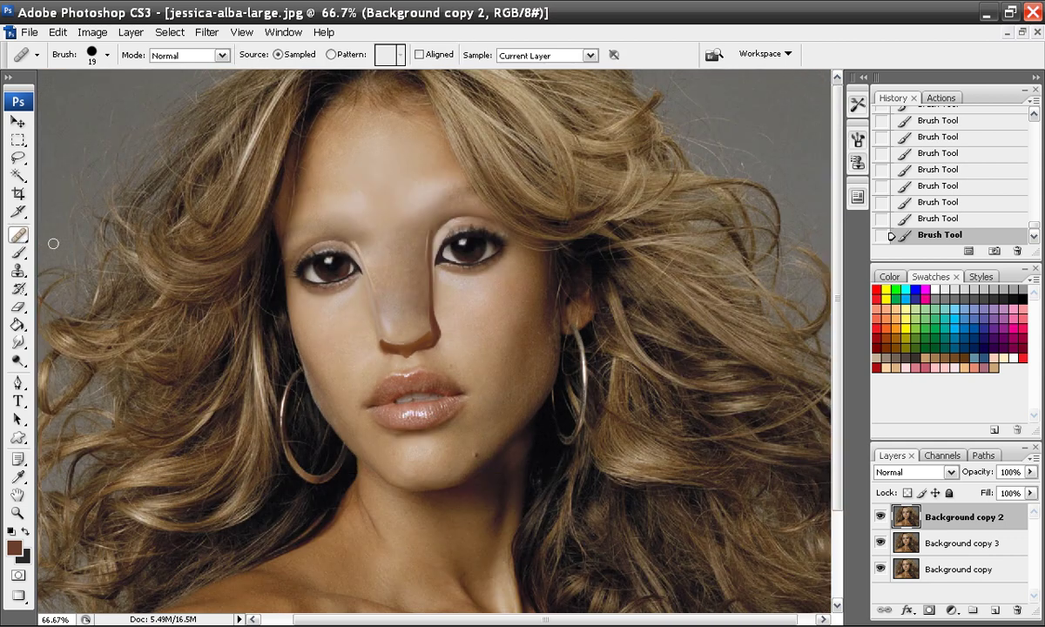
{"action": "left_click", "coordinate": [477, 449]}
{"action": "left_click", "coordinate": [476, 451]}
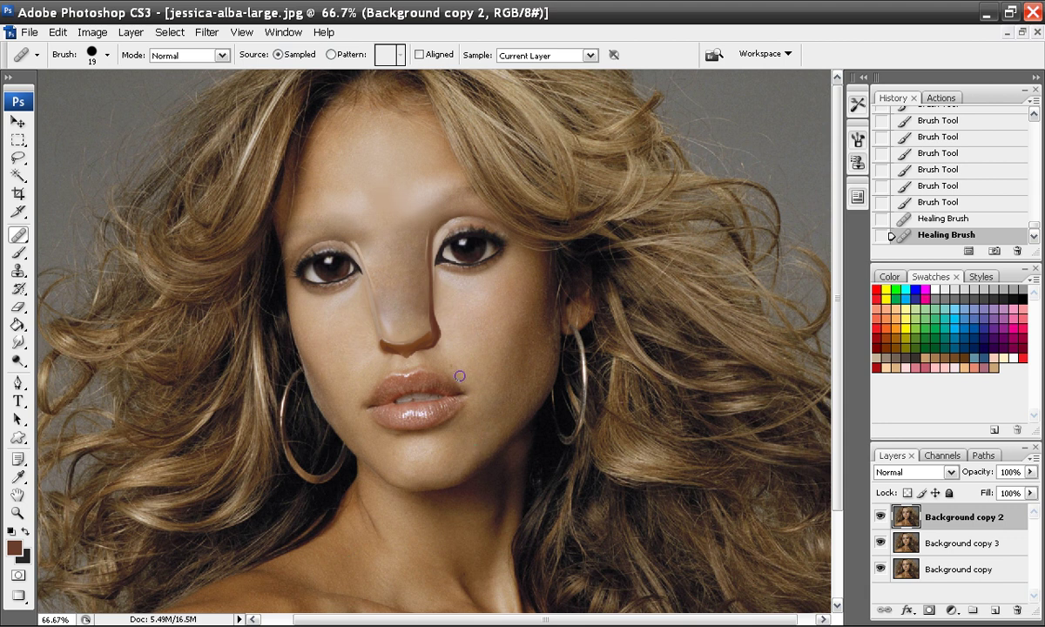
Step: Hide and reshow the Background copy 2 layer to compare the reshaped nose with the version beneath
{"action": "scroll", "coordinate": [531, 470], "scroll_direction": "down", "scroll_amount": 4}
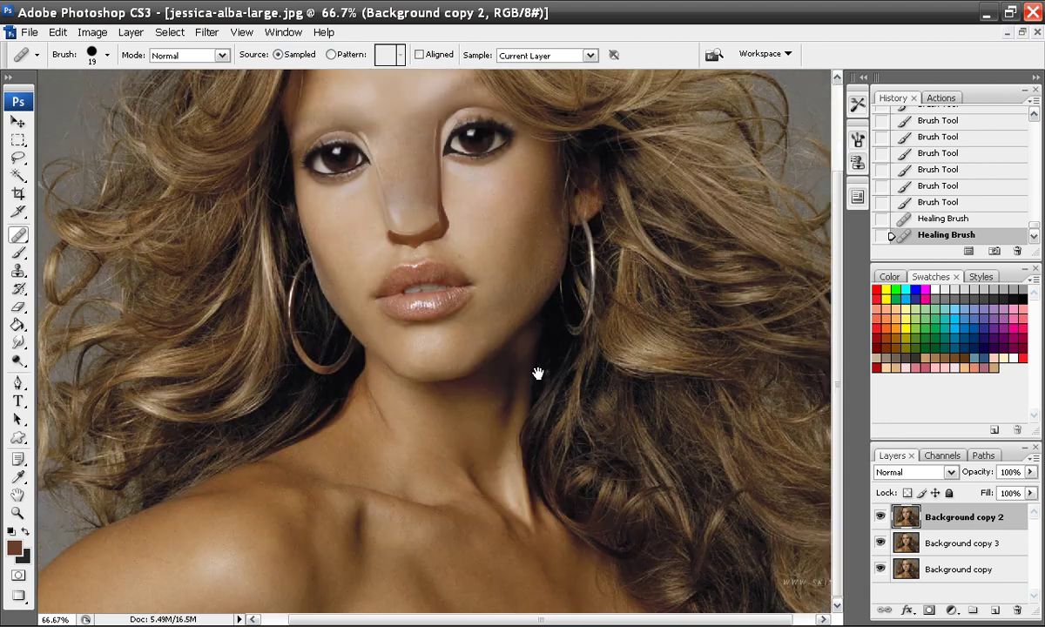
{"action": "key", "text": "ctrl+minus"}
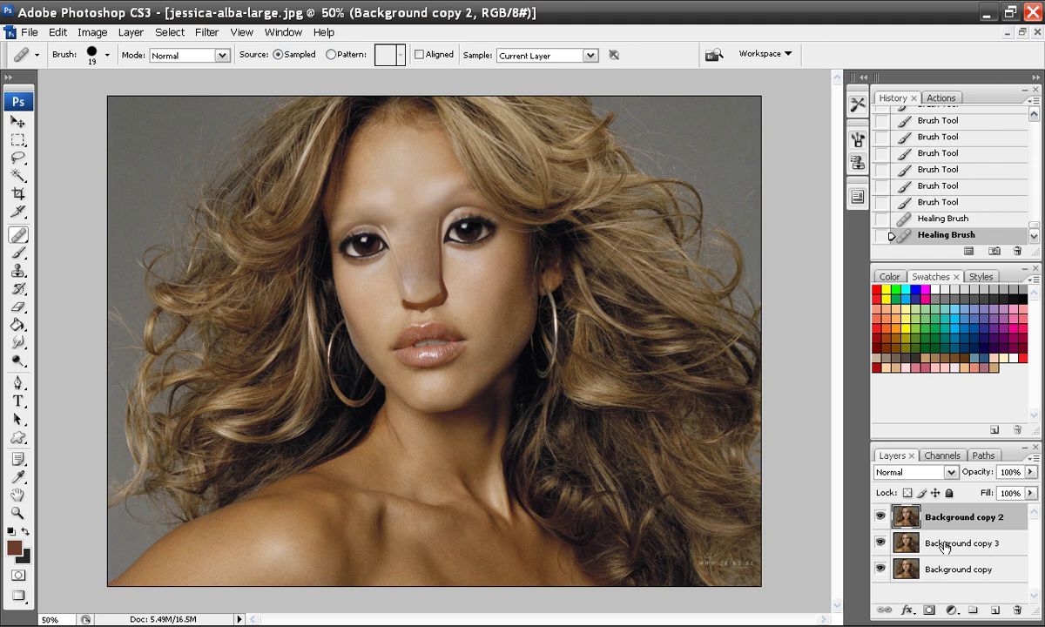
{"action": "left_click", "coordinate": [880, 519]}
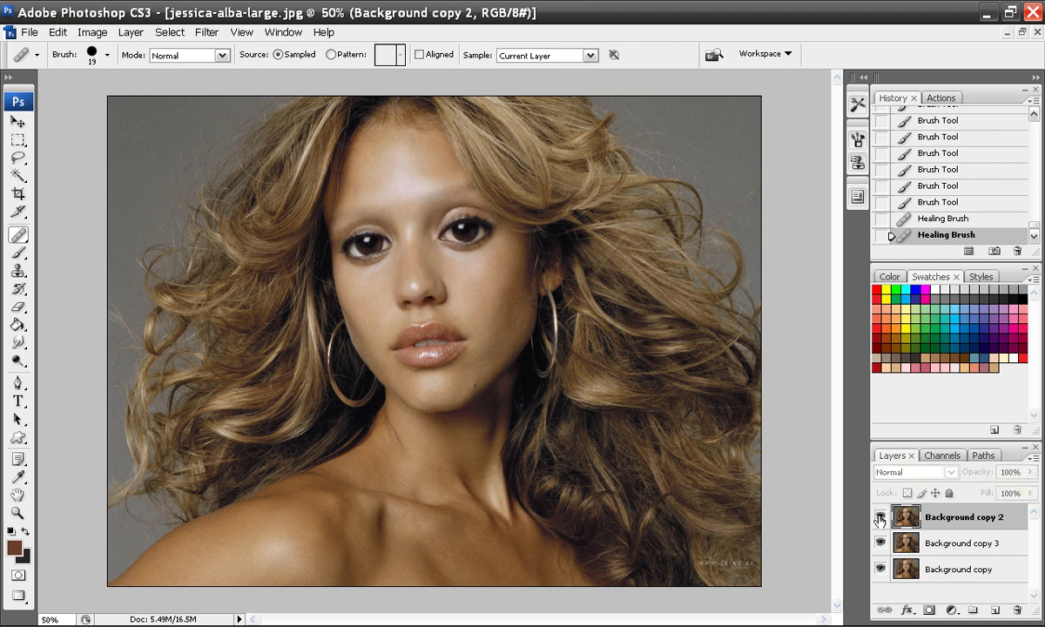
{"action": "left_click", "coordinate": [880, 519]}
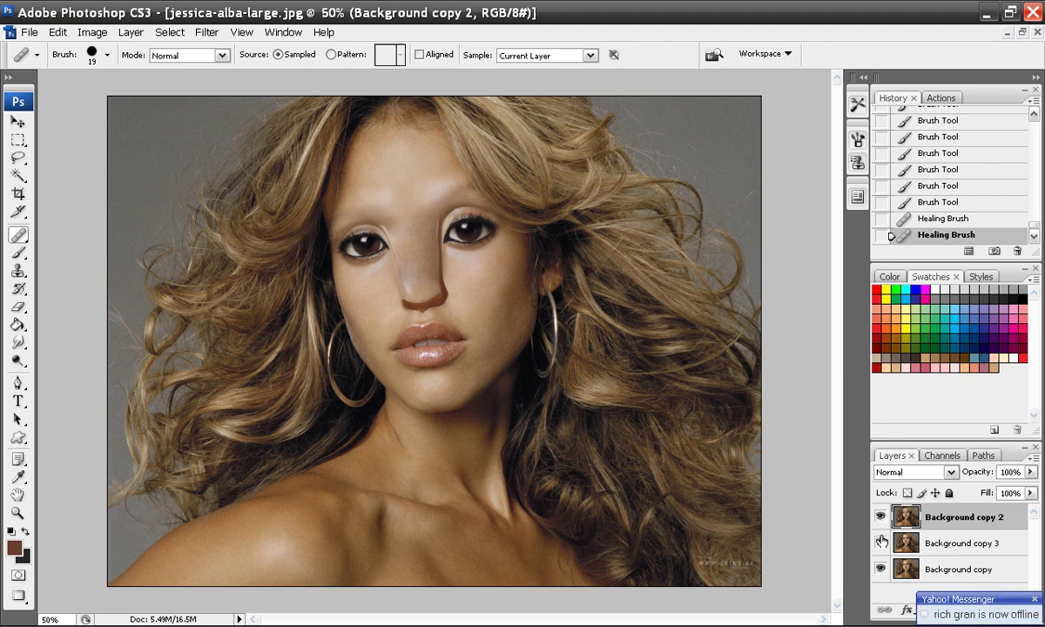
Step: Delete the layers Background copy 3 and Background copy, and duplicate Background copy 2
{"action": "left_click", "coordinate": [914, 542]}
{"action": "left_click", "coordinate": [1034, 599]}
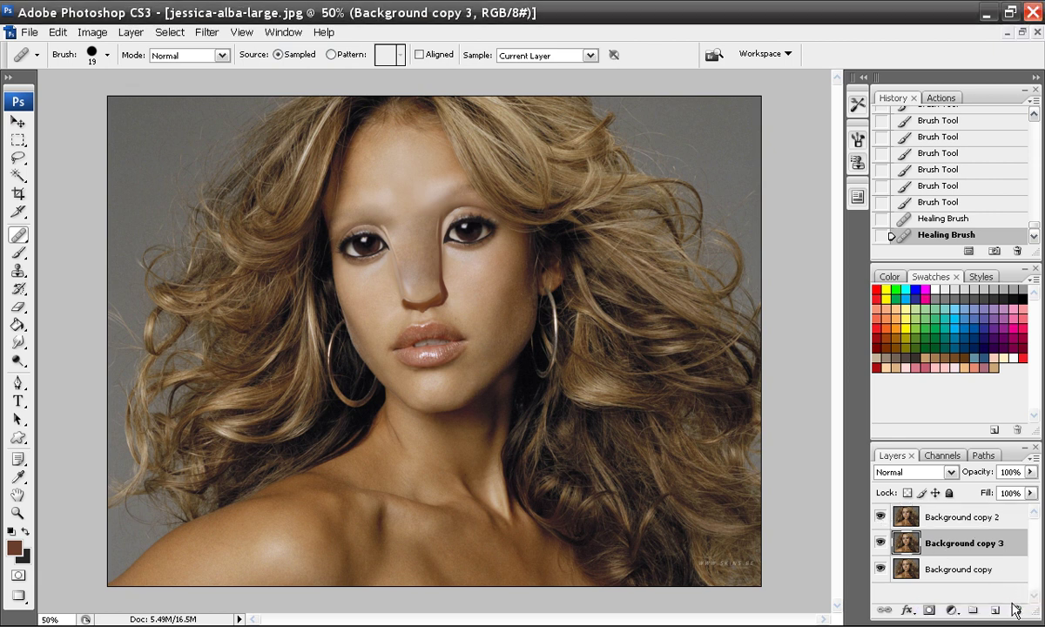
{"action": "left_click", "coordinate": [1017, 612]}
{"action": "left_click", "coordinate": [1017, 613]}
{"action": "left_click_drag", "start_coordinate": [962, 521], "coordinate": [993, 610]}
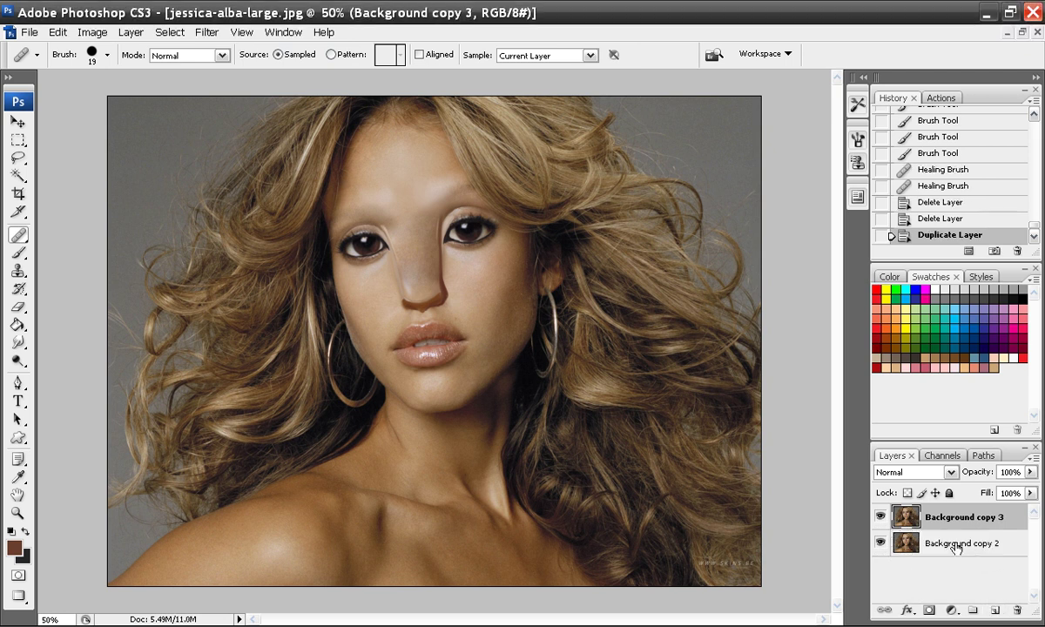
Step: Colorize the duplicated layer a muted blue with Hue/Saturation
{"action": "left_click", "coordinate": [92, 33]}
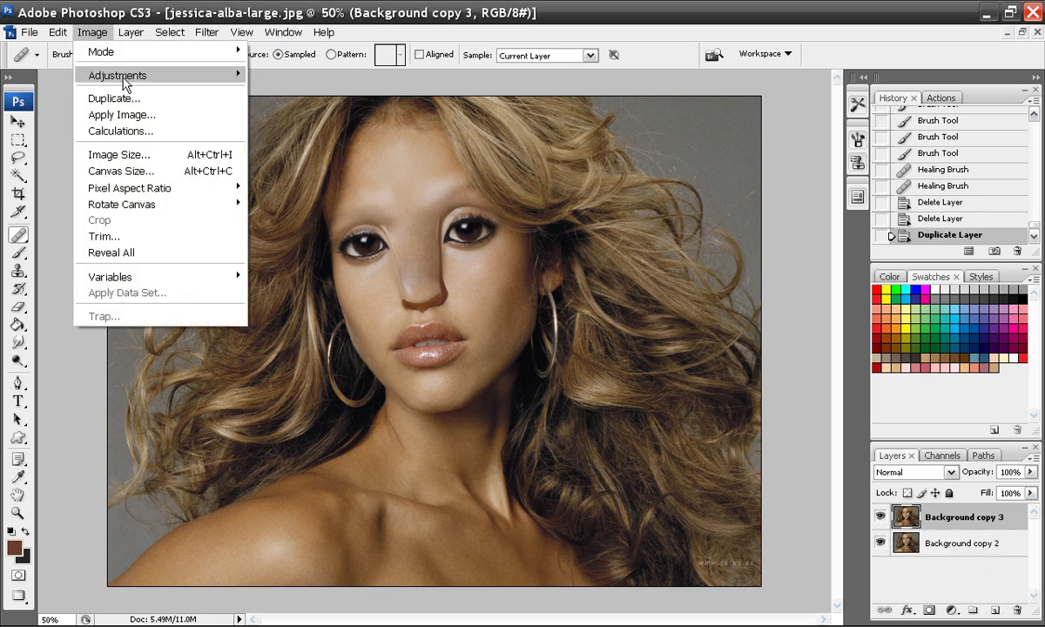
{"action": "mouse_move", "coordinate": [121, 75]}
{"action": "left_click", "coordinate": [296, 214]}
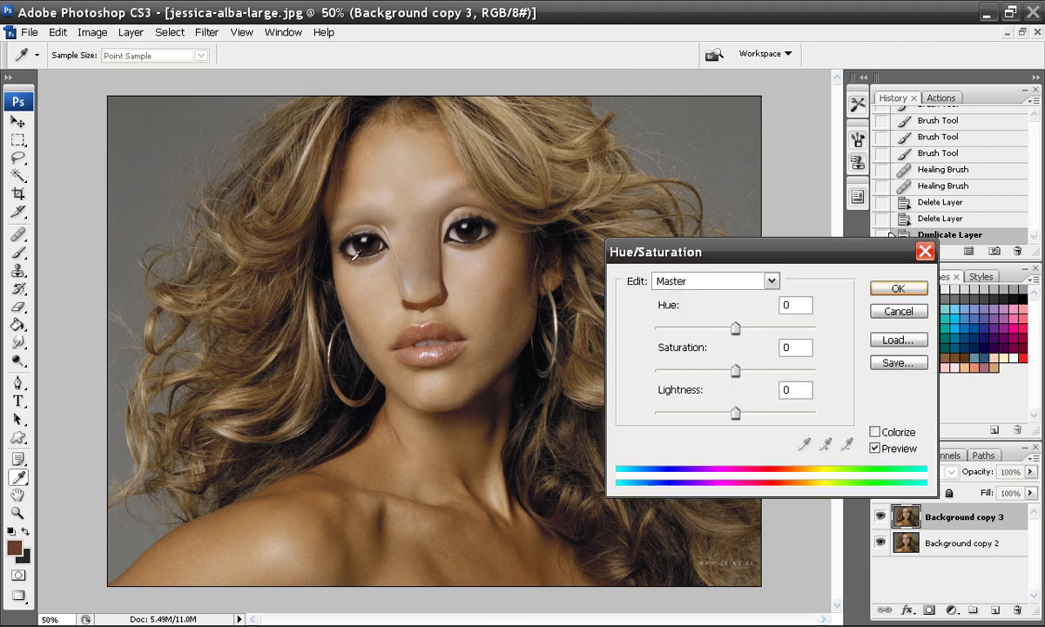
{"action": "left_click", "coordinate": [876, 433]}
{"action": "left_click_drag", "start_coordinate": [669, 327], "coordinate": [755, 334]}
{"action": "left_click_drag", "start_coordinate": [694, 373], "coordinate": [714, 359]}
{"action": "left_click", "coordinate": [898, 288]}
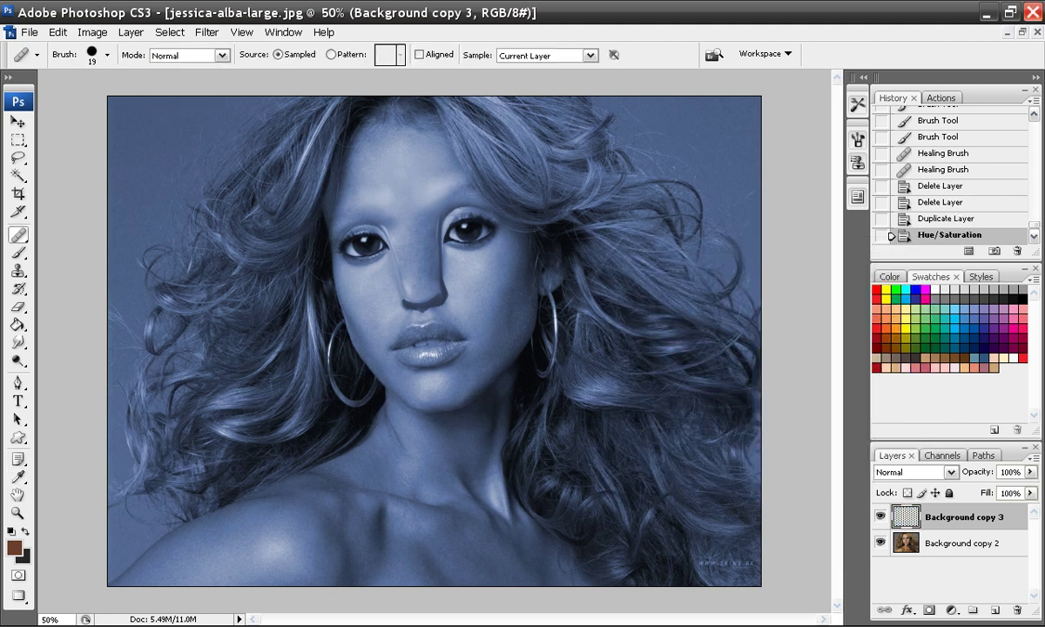
Step: Apply Color Balance to the blue layer, shifting its midtones and highlights towards cyan and blue
{"action": "left_click", "coordinate": [92, 33]}
{"action": "mouse_move", "coordinate": [122, 75]}
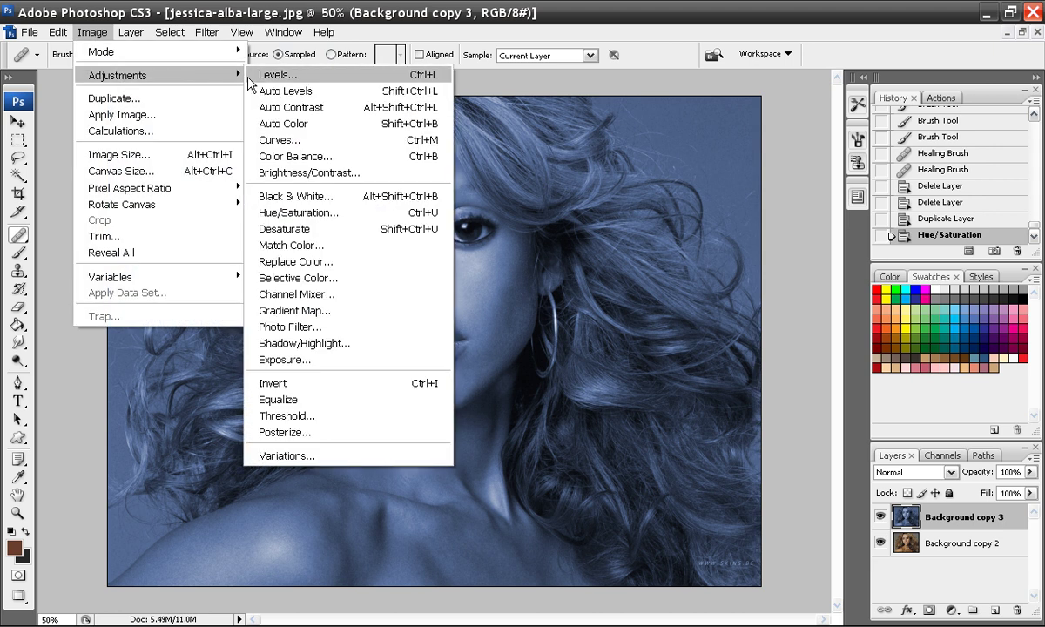
{"action": "left_click", "coordinate": [295, 156]}
{"action": "left_click_drag", "start_coordinate": [567, 317], "coordinate": [672, 241]}
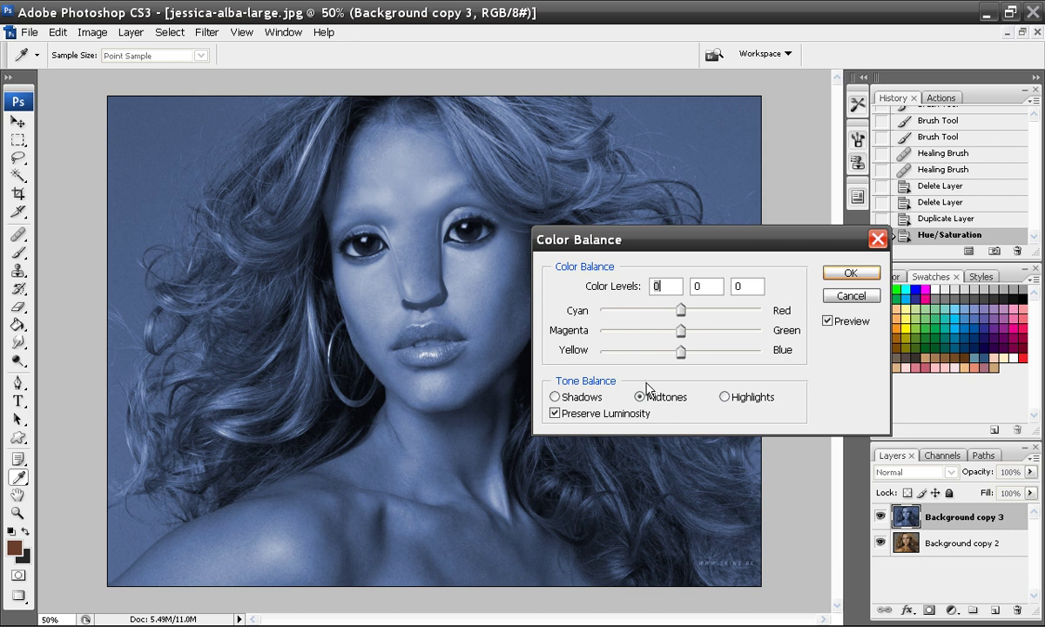
{"action": "left_click", "coordinate": [555, 397]}
{"action": "left_click", "coordinate": [640, 397]}
{"action": "left_click_drag", "start_coordinate": [681, 352], "coordinate": [697, 359]}
{"action": "left_click_drag", "start_coordinate": [671, 305], "coordinate": [669, 311]}
{"action": "left_click", "coordinate": [725, 397]}
{"action": "left_click_drag", "start_coordinate": [684, 315], "coordinate": [670, 310]}
{"action": "mouse_move", "coordinate": [681, 353]}
{"action": "left_mouse_down"}
{"action": "mouse_move", "coordinate": [682, 333]}
{"action": "mouse_move", "coordinate": [671, 334]}
{"action": "mouse_move", "coordinate": [684, 311]}
{"action": "mouse_move", "coordinate": [689, 354]}
{"action": "mouse_move", "coordinate": [702, 358]}
{"action": "left_mouse_up"}
{"action": "left_click", "coordinate": [571, 394]}
{"action": "left_click", "coordinate": [851, 273]}
{"action": "key", "text": "j"}
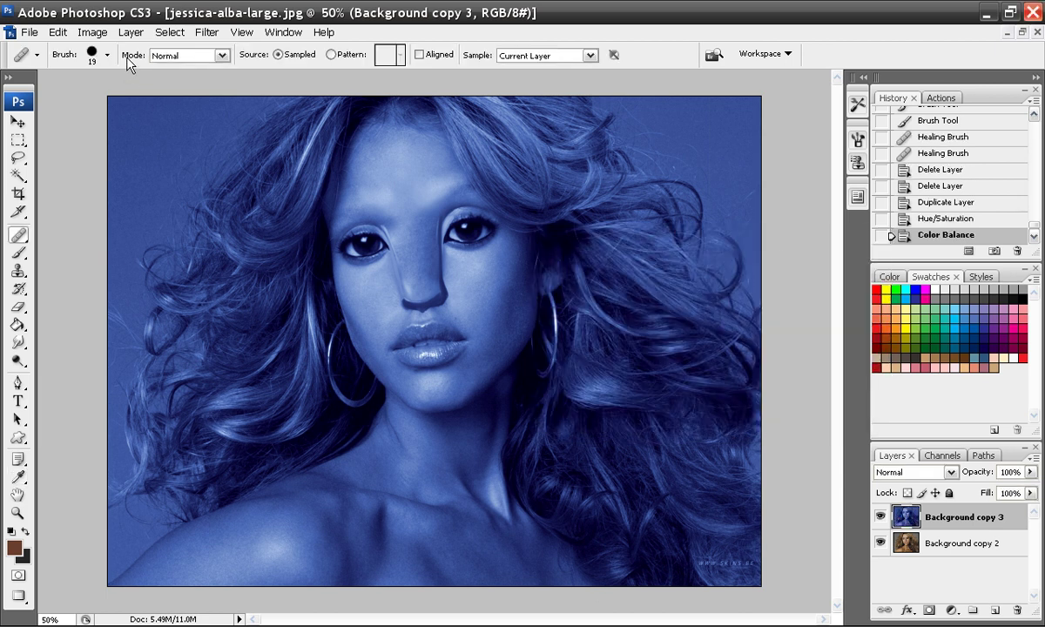
Step: Reduce the blue layer's saturation by 12 with Hue/Saturation
{"action": "left_click", "coordinate": [92, 32]}
{"action": "mouse_move", "coordinate": [131, 76]}
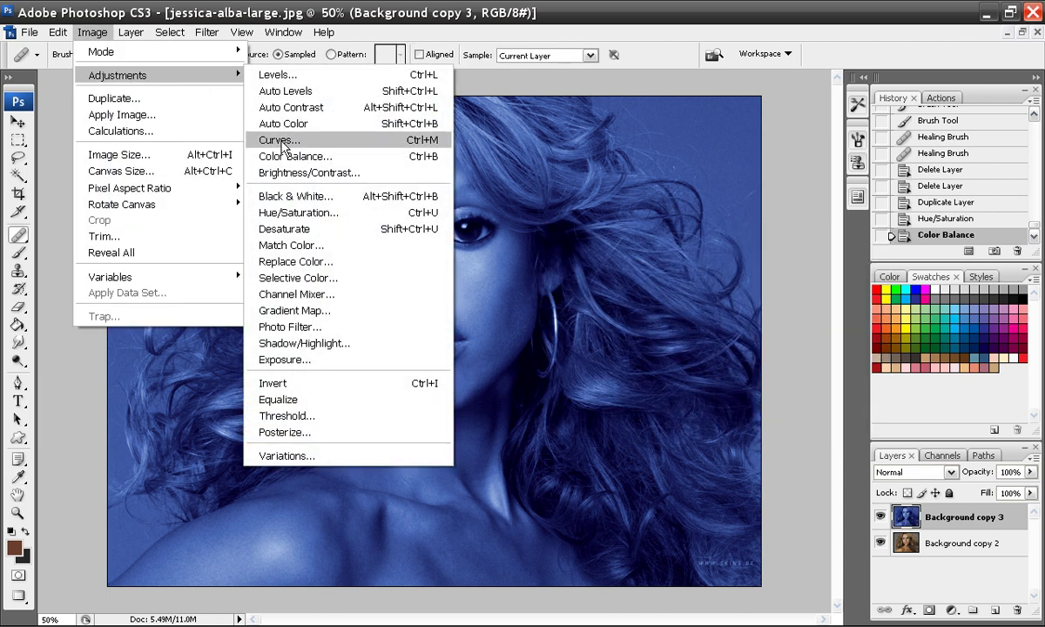
{"action": "left_click", "coordinate": [314, 218]}
{"action": "left_click_drag", "start_coordinate": [737, 373], "coordinate": [729, 378]}
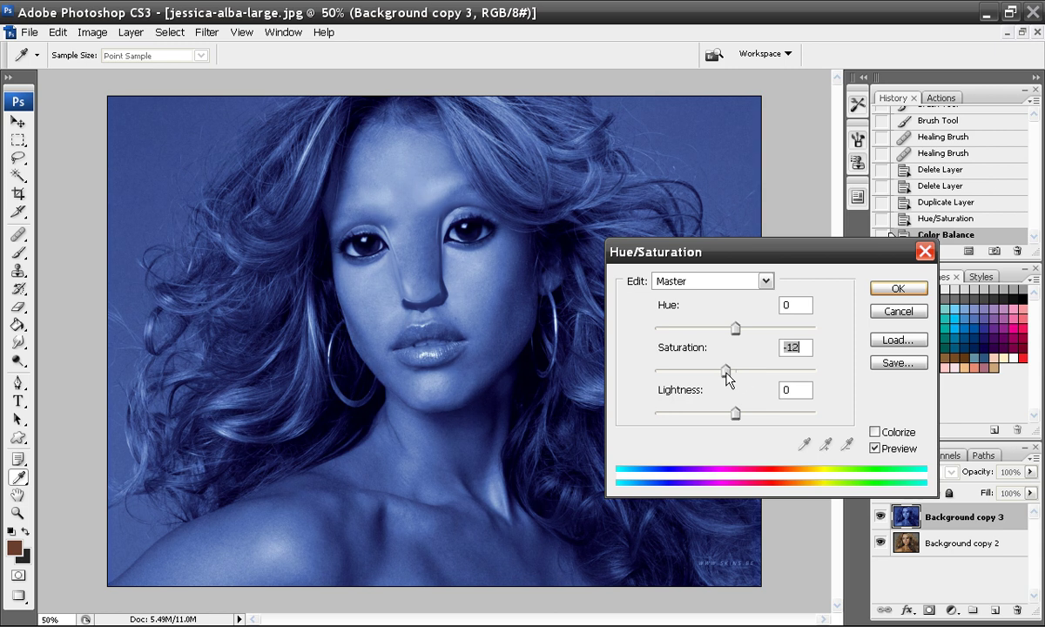
{"action": "left_click", "coordinate": [898, 288]}
Step: Apply Color Balance to the blue layer, shifting its midtones to -20 on the Cyan–Red axis
{"action": "left_click", "coordinate": [92, 33]}
{"action": "mouse_move", "coordinate": [164, 73]}
{"action": "left_click", "coordinate": [305, 156]}
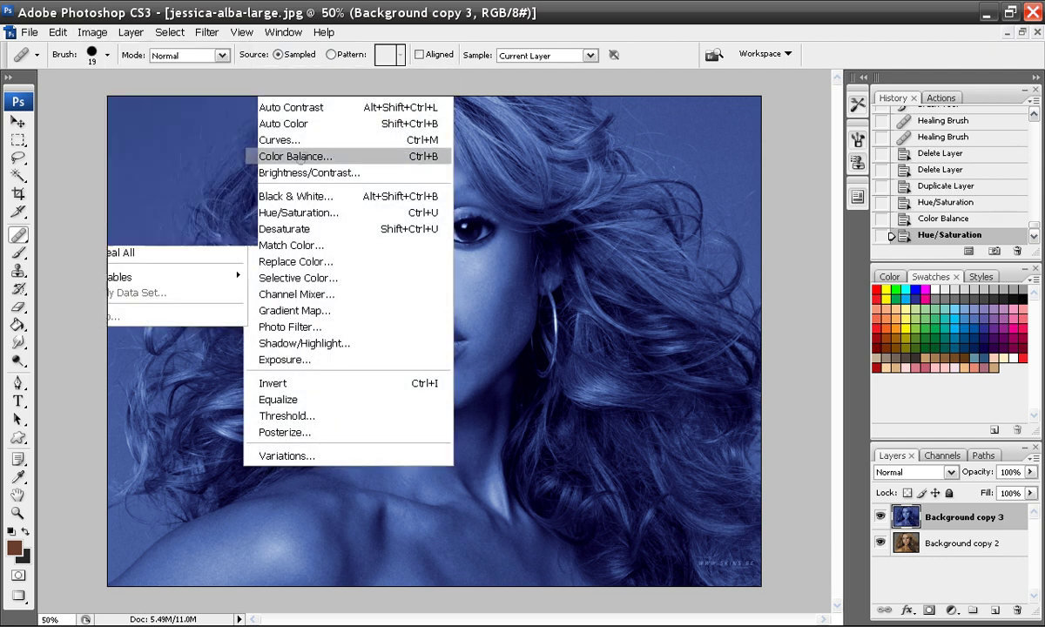
{"action": "left_click_drag", "start_coordinate": [682, 311], "coordinate": [664, 316]}
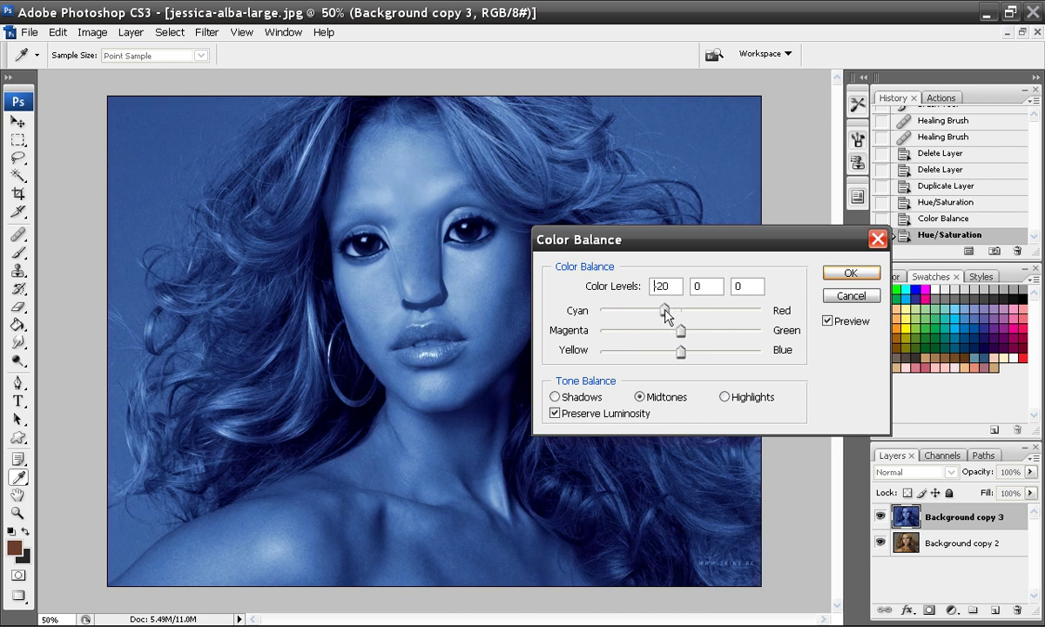
{"action": "left_click", "coordinate": [858, 274]}
{"action": "key", "text": "j"}
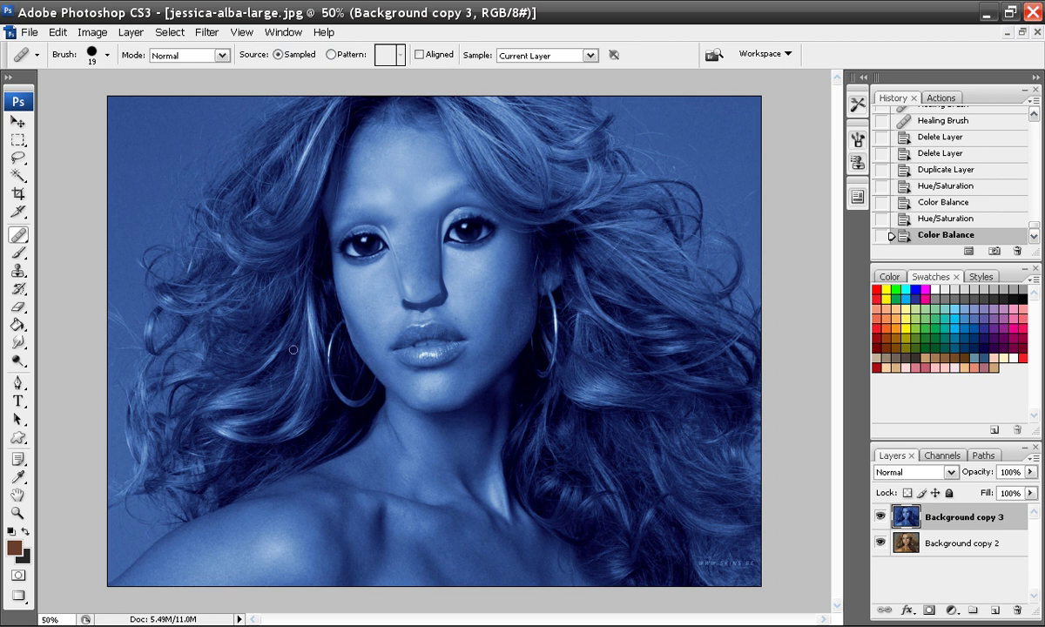
Step: Set up the Brush tool with a soft 40 px tip, Soft Light mode and a brown foreground color
{"action": "left_click", "coordinate": [18, 252]}
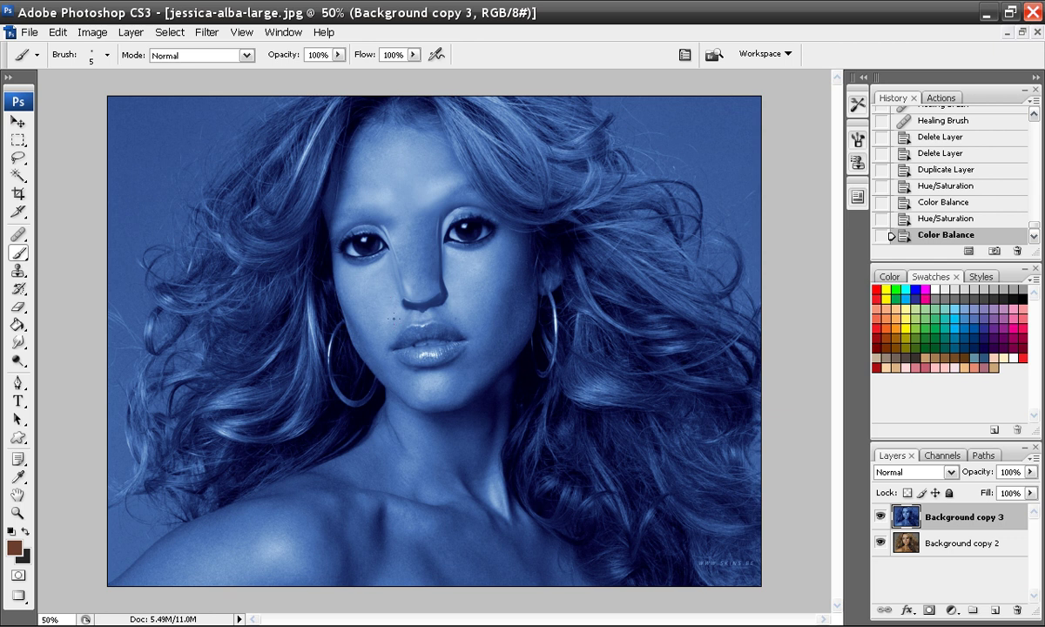
{"action": "key", "text": "ctrl+plus"}
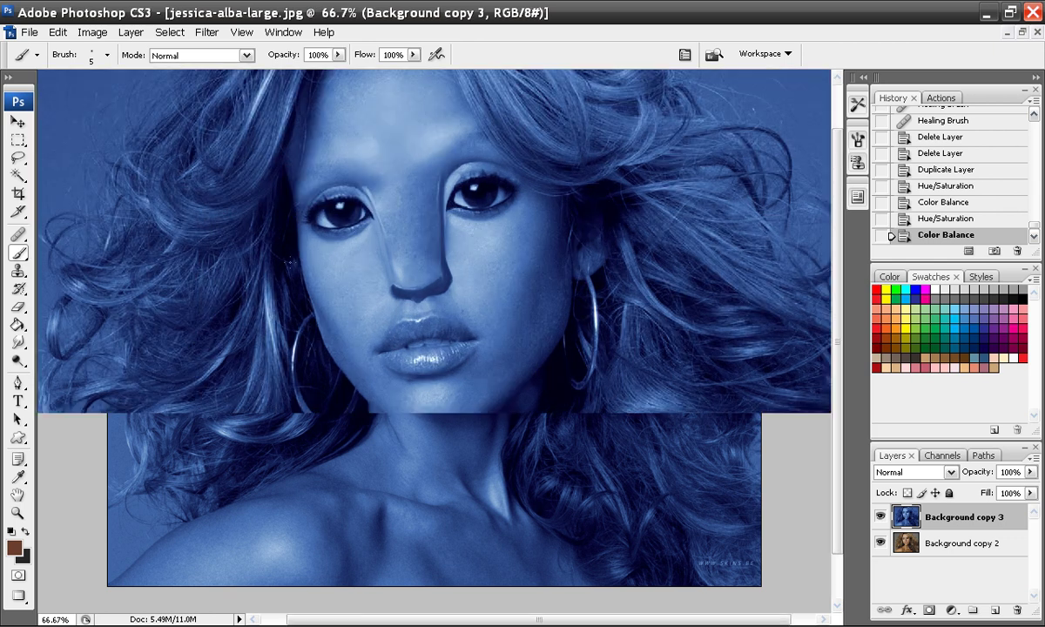
{"action": "left_click_drag", "start_coordinate": [287, 208], "coordinate": [276, 264]}
{"action": "key", "text": "ctrl+plus"}
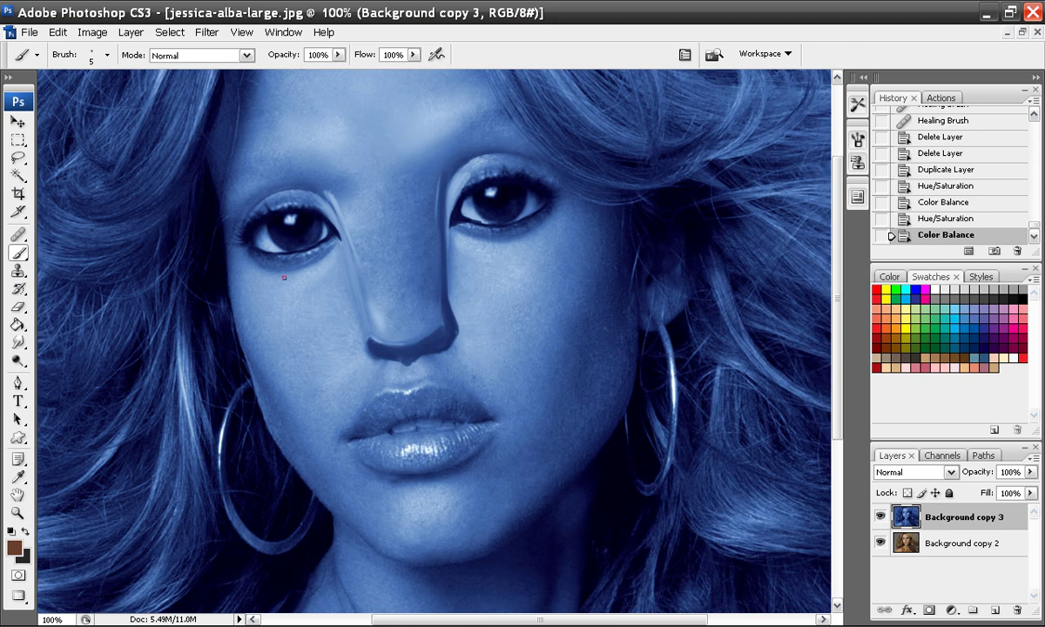
{"action": "left_click", "coordinate": [247, 55]}
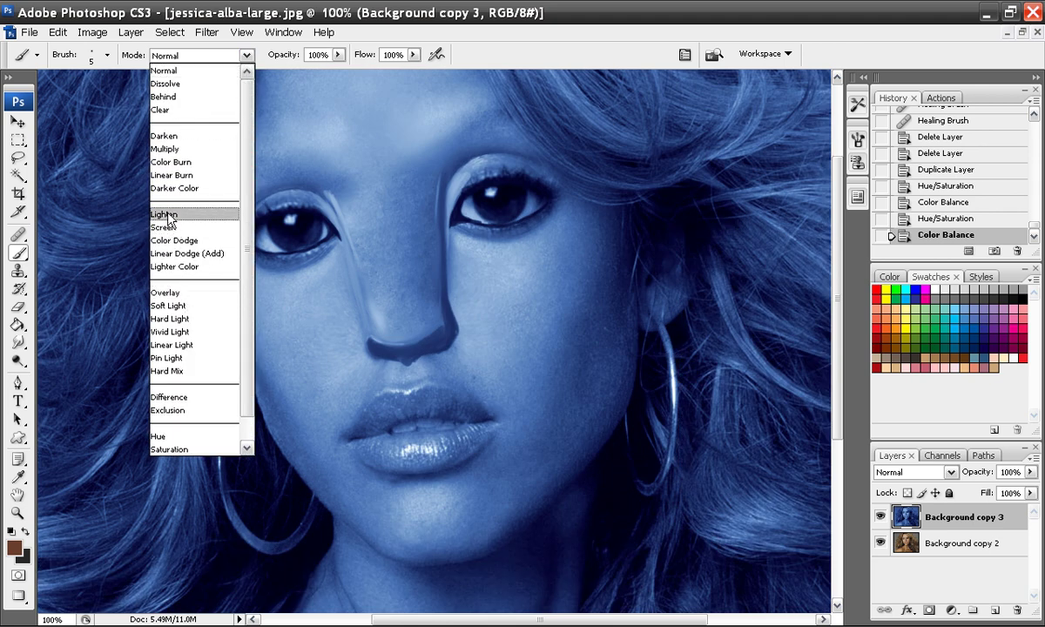
{"action": "left_click", "coordinate": [178, 305]}
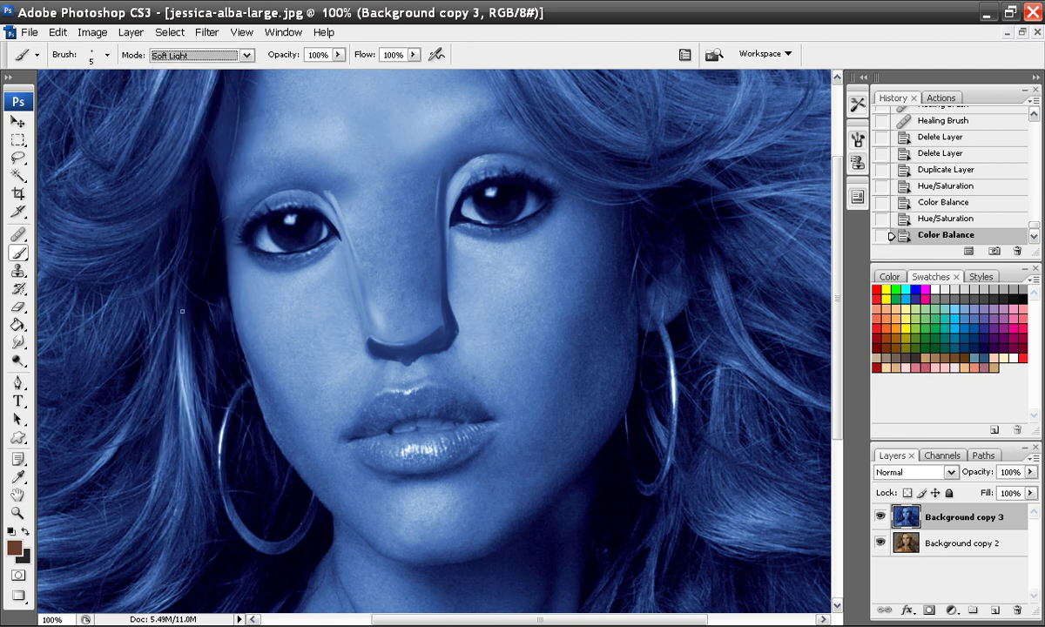
{"action": "right_click", "coordinate": [558, 408]}
{"action": "left_click", "coordinate": [617, 481]}
{"action": "left_click", "coordinate": [533, 393]}
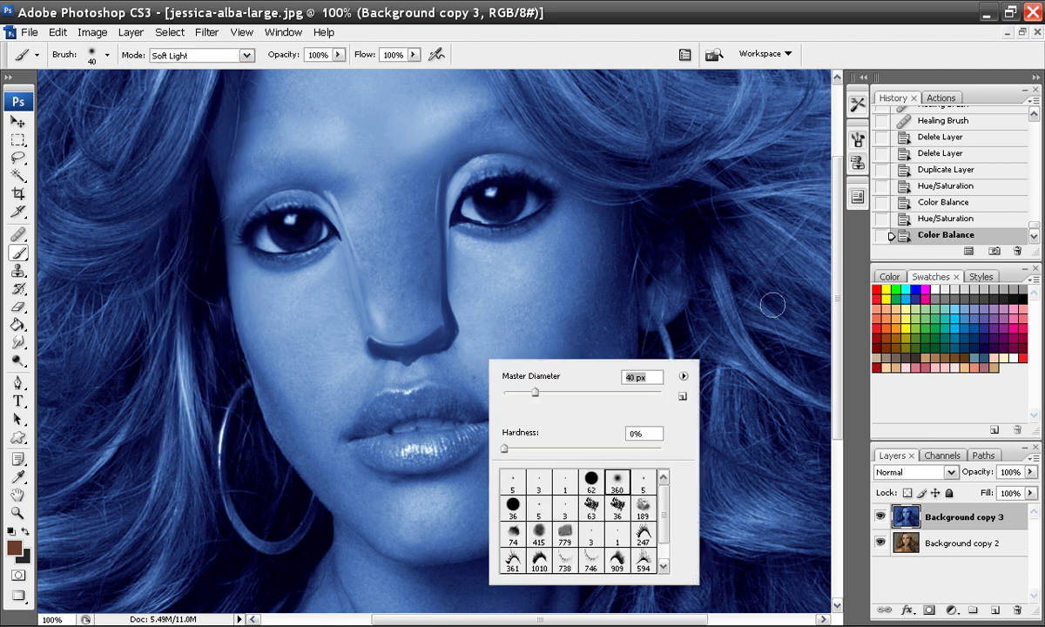
{"action": "left_click", "coordinate": [901, 343]}
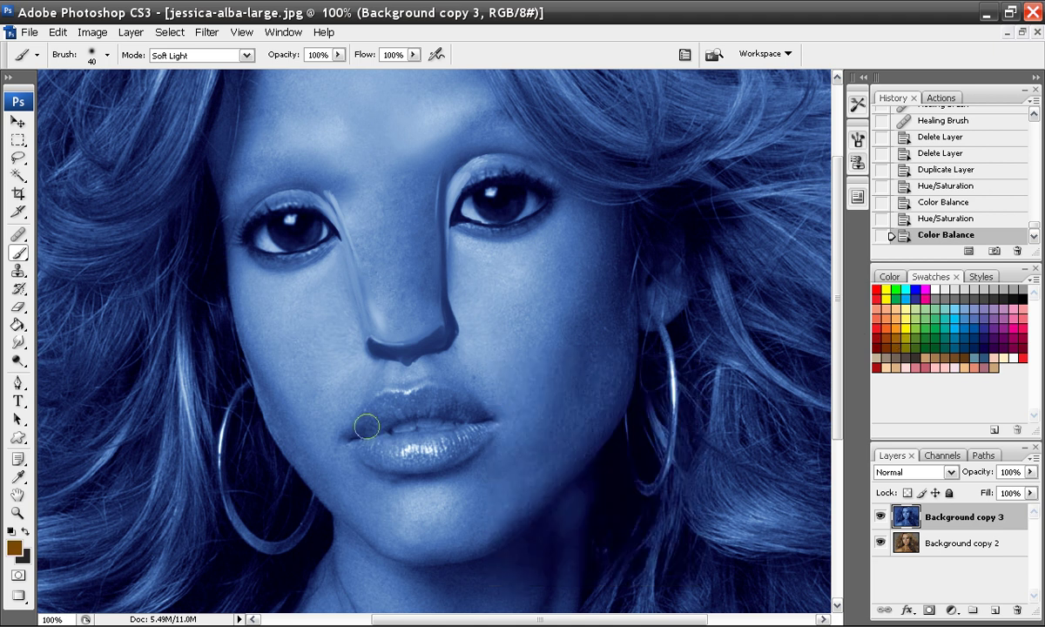
Step: Paint the brown over the lower and upper lips to tint them
{"action": "mouse_move", "coordinate": [361, 431]}
{"action": "left_mouse_down"}
{"action": "mouse_move", "coordinate": [429, 402]}
{"action": "mouse_move", "coordinate": [445, 404]}
{"action": "mouse_move", "coordinate": [458, 431]}
{"action": "mouse_move", "coordinate": [372, 443]}
{"action": "mouse_move", "coordinate": [402, 450]}
{"action": "mouse_move", "coordinate": [475, 436]}
{"action": "left_mouse_up"}
{"action": "mouse_move", "coordinate": [470, 447]}
{"action": "left_mouse_down"}
{"action": "mouse_move", "coordinate": [413, 461]}
{"action": "mouse_move", "coordinate": [376, 448]}
{"action": "left_mouse_up"}
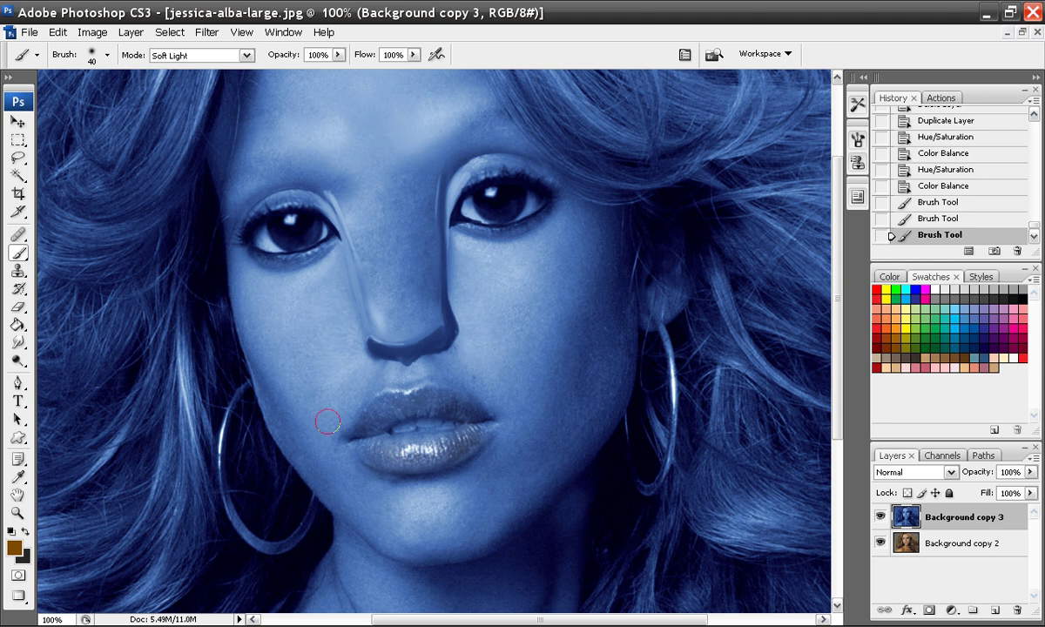
{"action": "left_click_drag", "start_coordinate": [401, 404], "coordinate": [459, 404]}
Step: Reduce the brush to 19 px and paint brown along the shadow beneath the nose
{"action": "right_click", "coordinate": [401, 335]}
{"action": "left_click_drag", "start_coordinate": [437, 367], "coordinate": [445, 337]}
{"action": "left_click", "coordinate": [371, 348]}
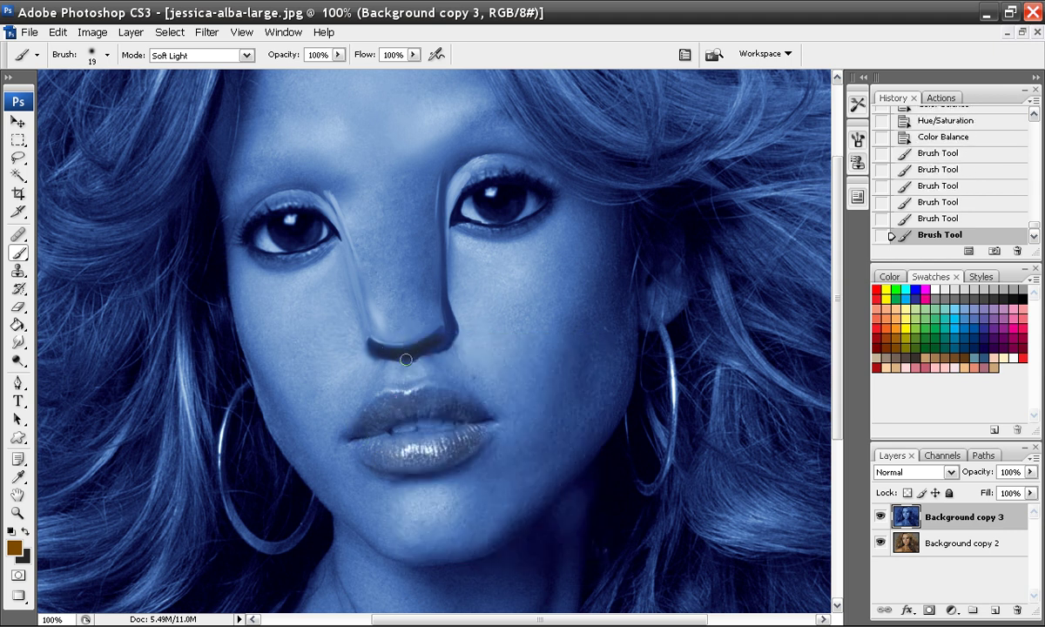
{"action": "mouse_move", "coordinate": [381, 350]}
{"action": "left_mouse_down"}
{"action": "mouse_move", "coordinate": [442, 337]}
{"action": "mouse_move", "coordinate": [403, 359]}
{"action": "left_mouse_up"}
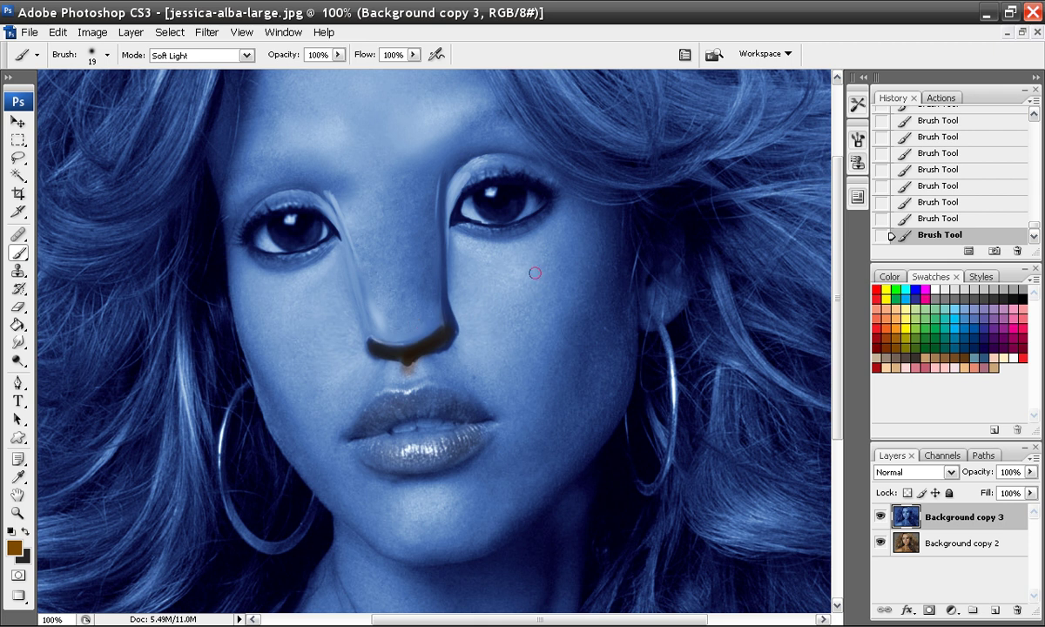
Step: Undo the last seven brush strokes to remove the excess brown beneath the nose
{"action": "mouse_move", "coordinate": [508, 288]}
{"action": "left_mouse_down"}
{"action": "mouse_move", "coordinate": [500, 341]}
{"action": "mouse_move", "coordinate": [501, 292]}
{"action": "mouse_move", "coordinate": [503, 308]}
{"action": "left_mouse_up"}
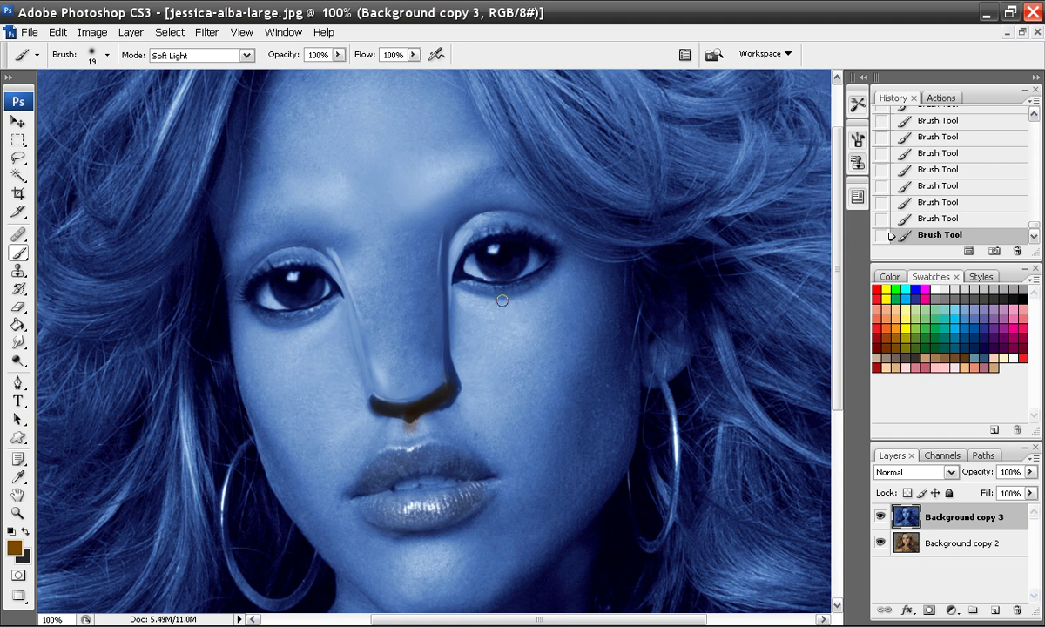
{"action": "key", "text": "ctrl+z"}
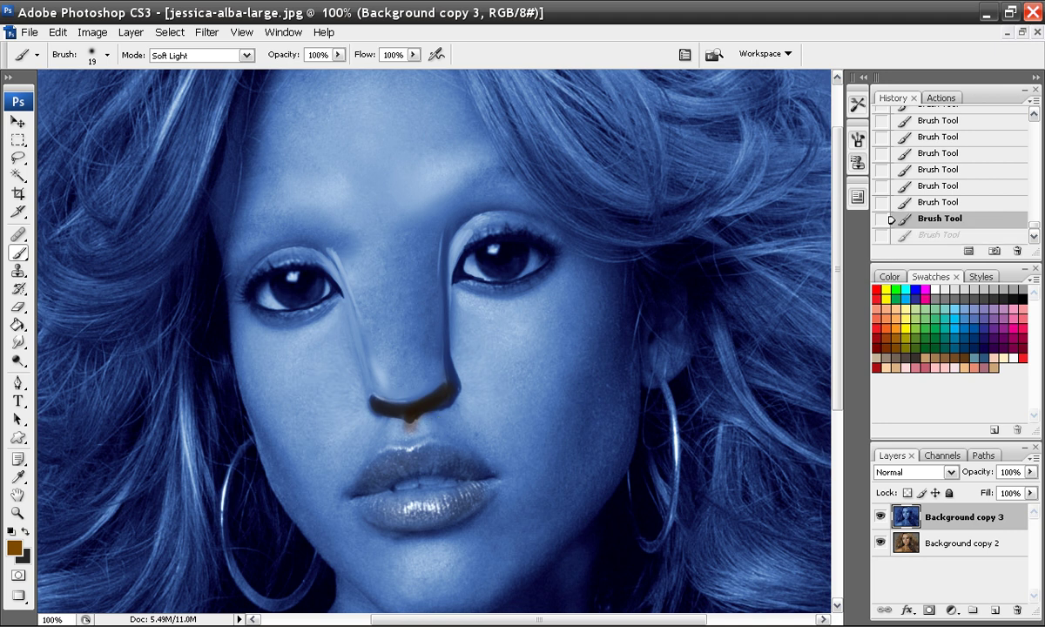
{"action": "key", "text": "ctrl+alt+z"}
{"action": "key", "text": "ctrl+alt+z"}
{"action": "key", "text": "ctrl+alt+z"}
{"action": "key", "text": "ctrl+alt+z"}
{"action": "key", "text": "ctrl+alt+z"}
{"action": "key", "text": "ctrl+alt+z"}
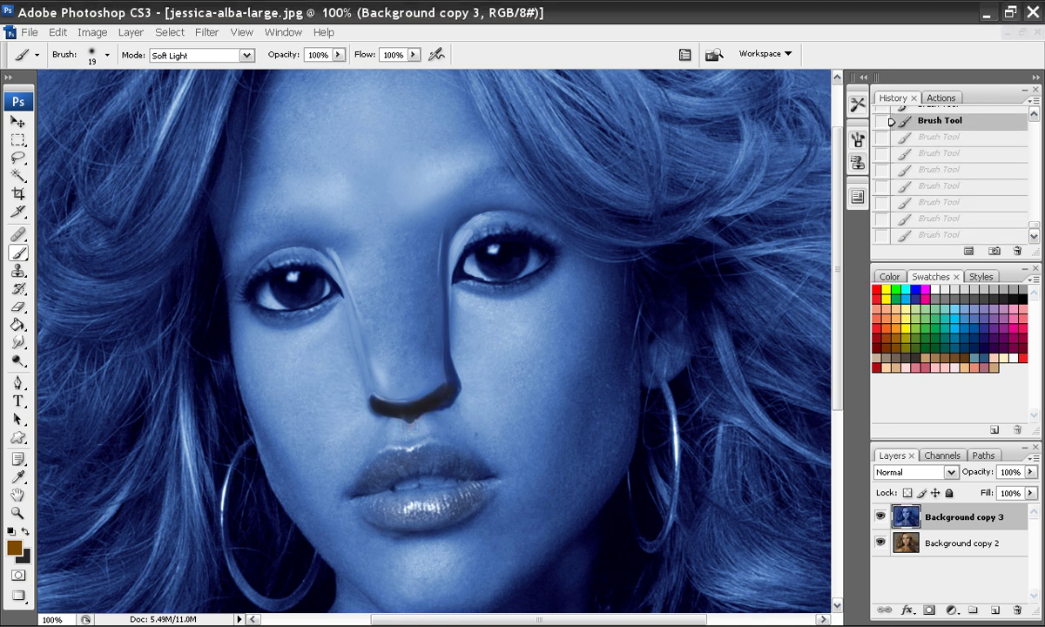
Step: Dab more brown onto the upper lip and the area just above it with the 19 px Soft Light brush
{"action": "key", "text": "alt+Tab"}
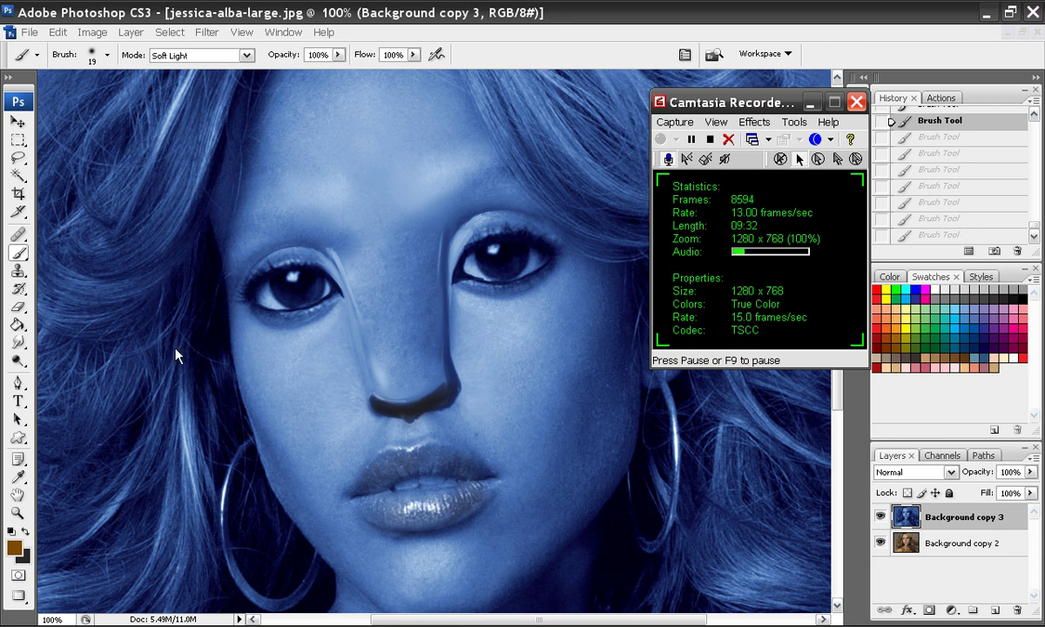
{"action": "left_click", "coordinate": [396, 451]}
{"action": "left_click", "coordinate": [409, 432]}
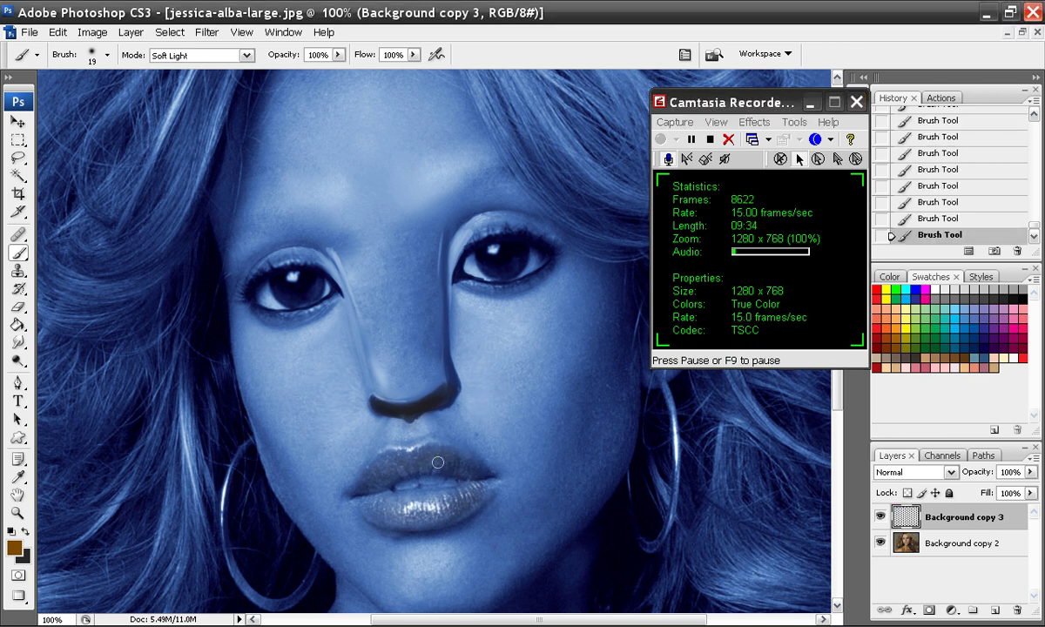